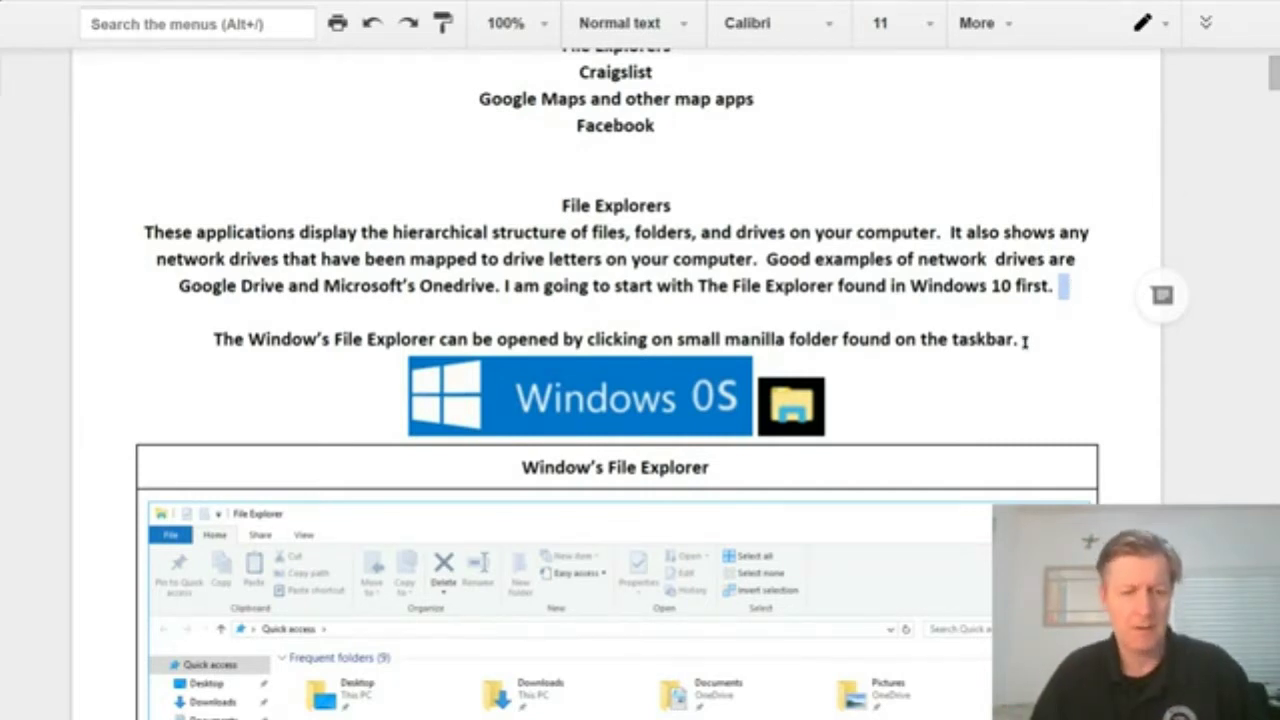
# - Switch to File Explorer and examine its file commands, then its sharing and view options
pyautogui.press('super')
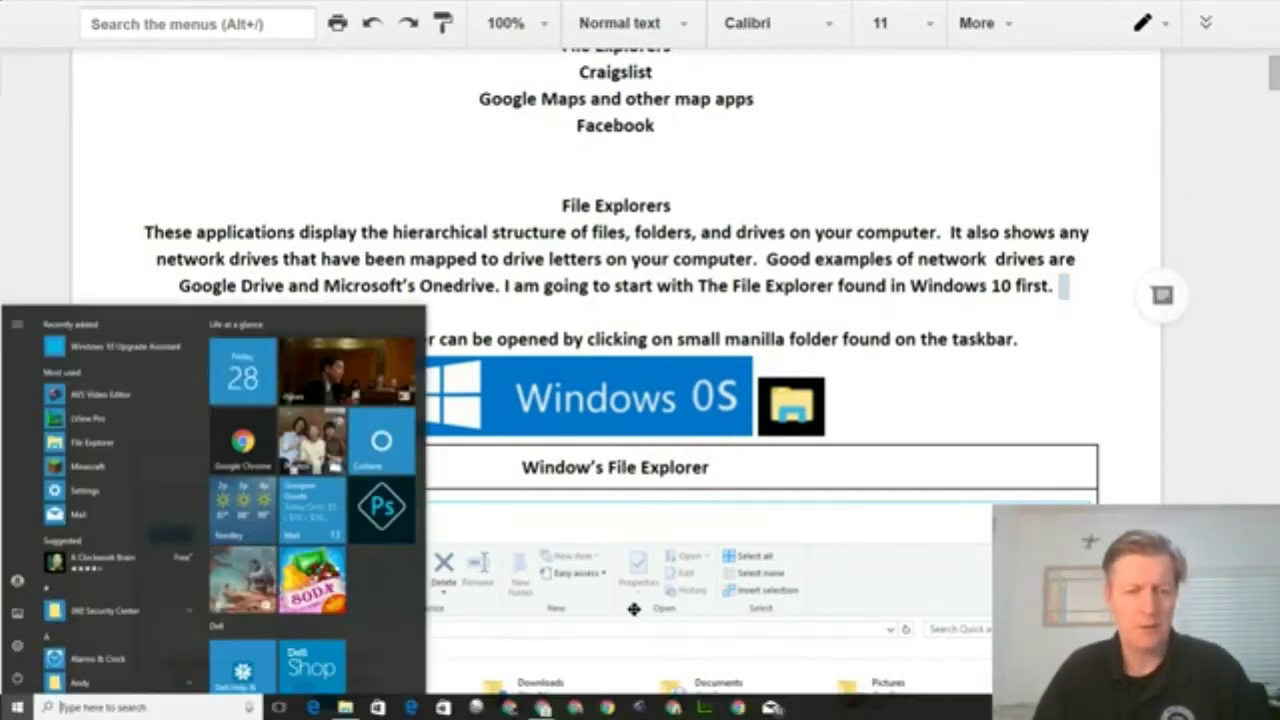
pyautogui.click(345, 707)
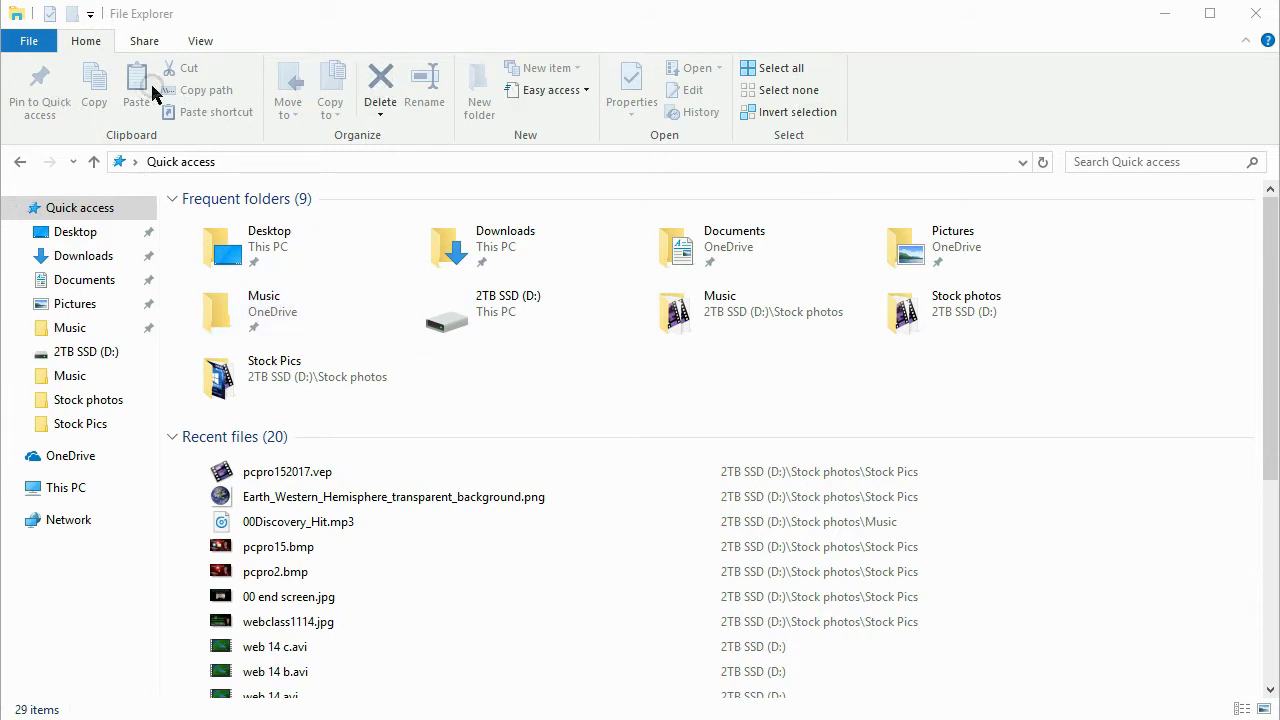
pyautogui.click(33, 42)
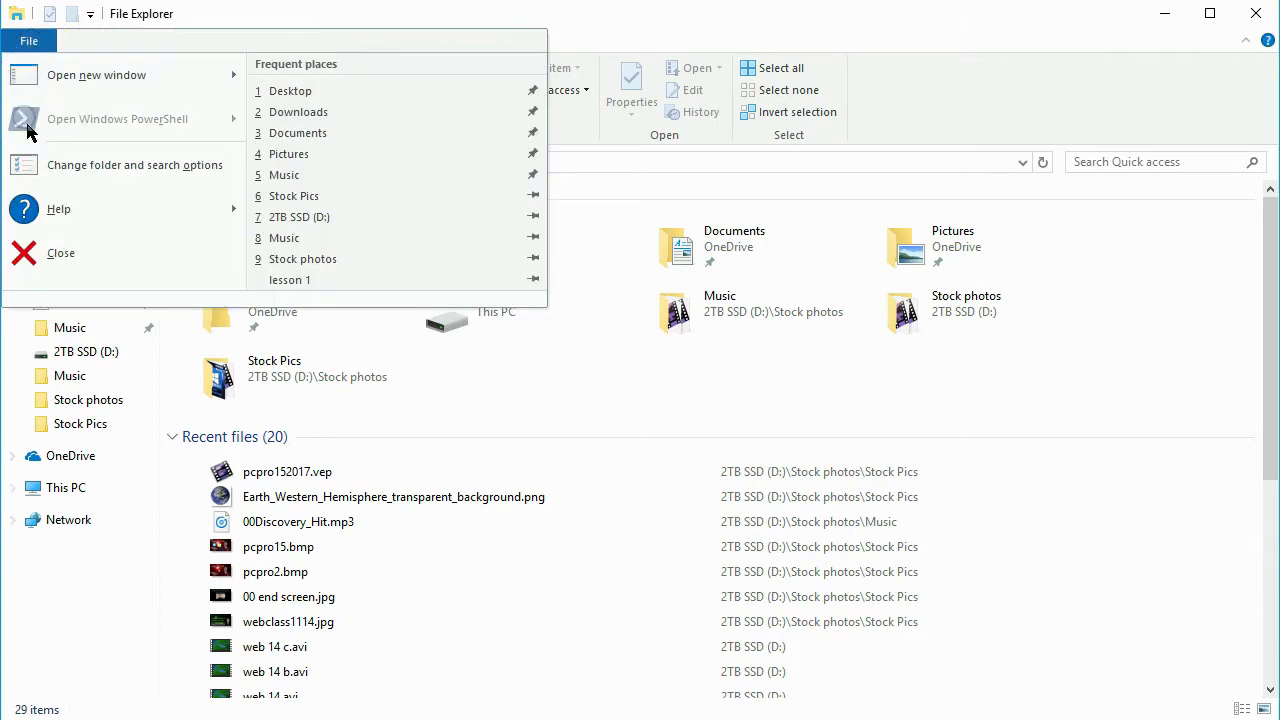
pyautogui.moveTo(73, 67)
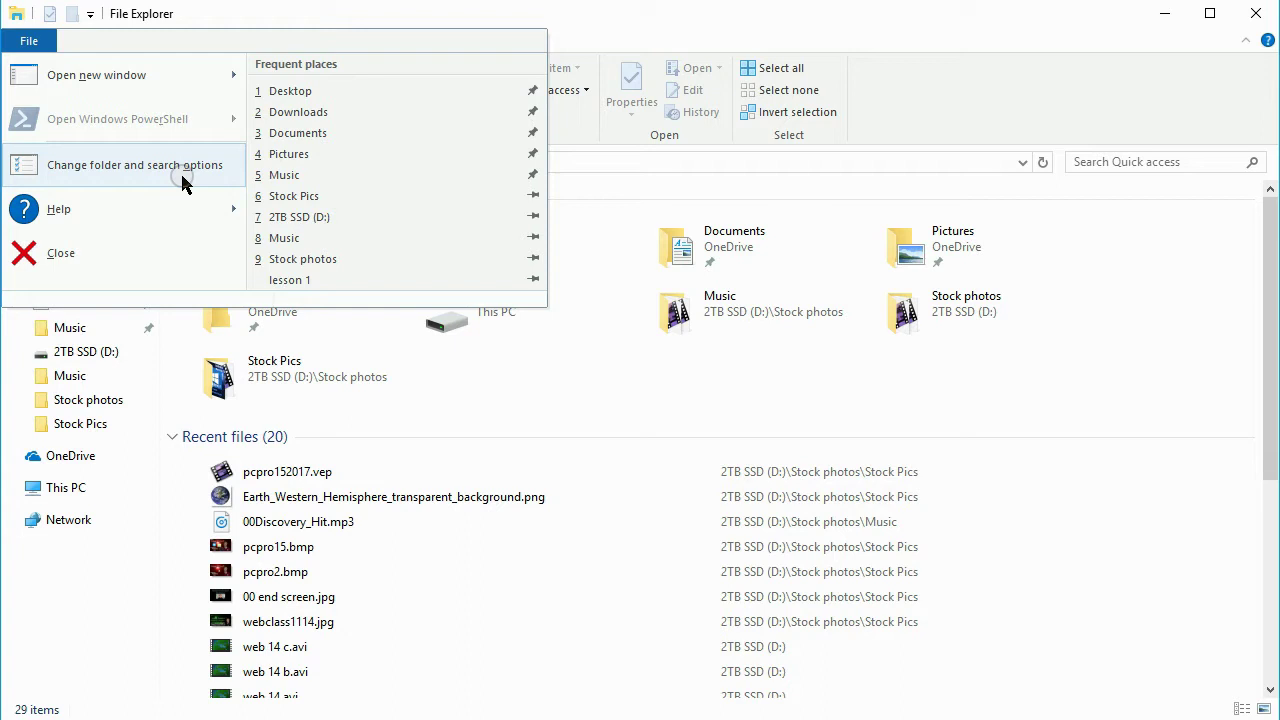
pyautogui.moveTo(166, 211)
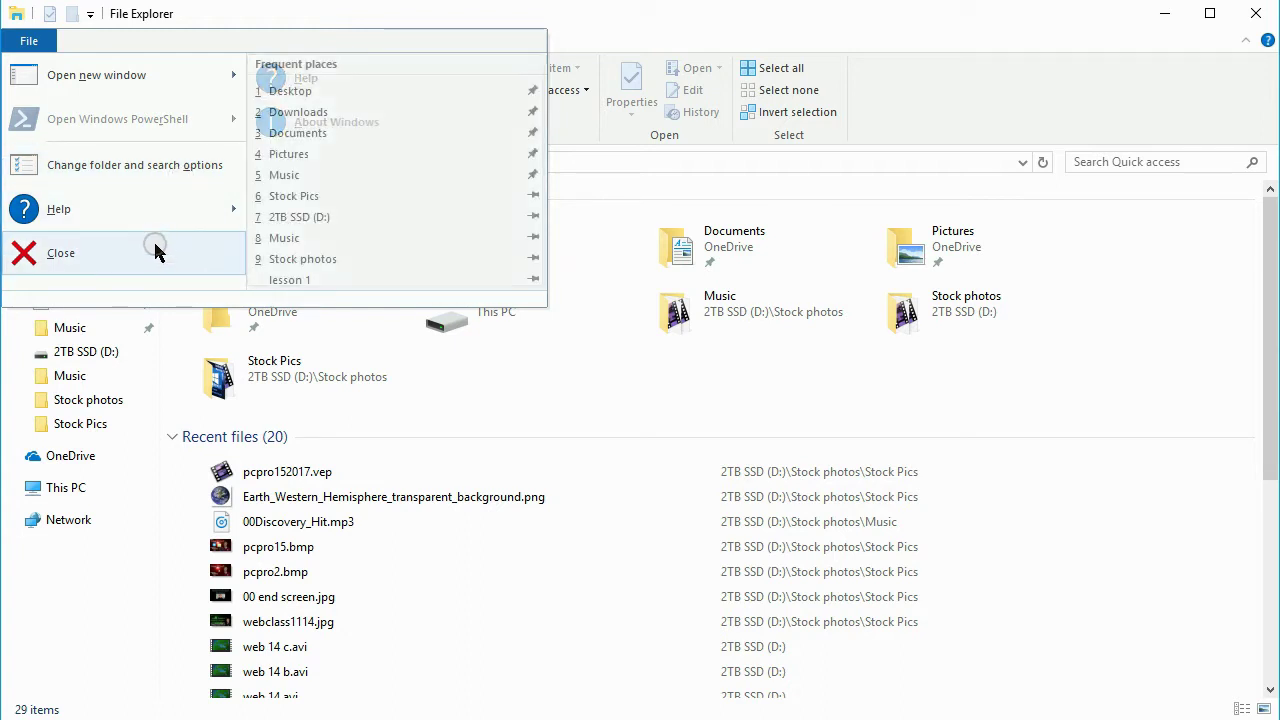
pyautogui.click(971, 38)
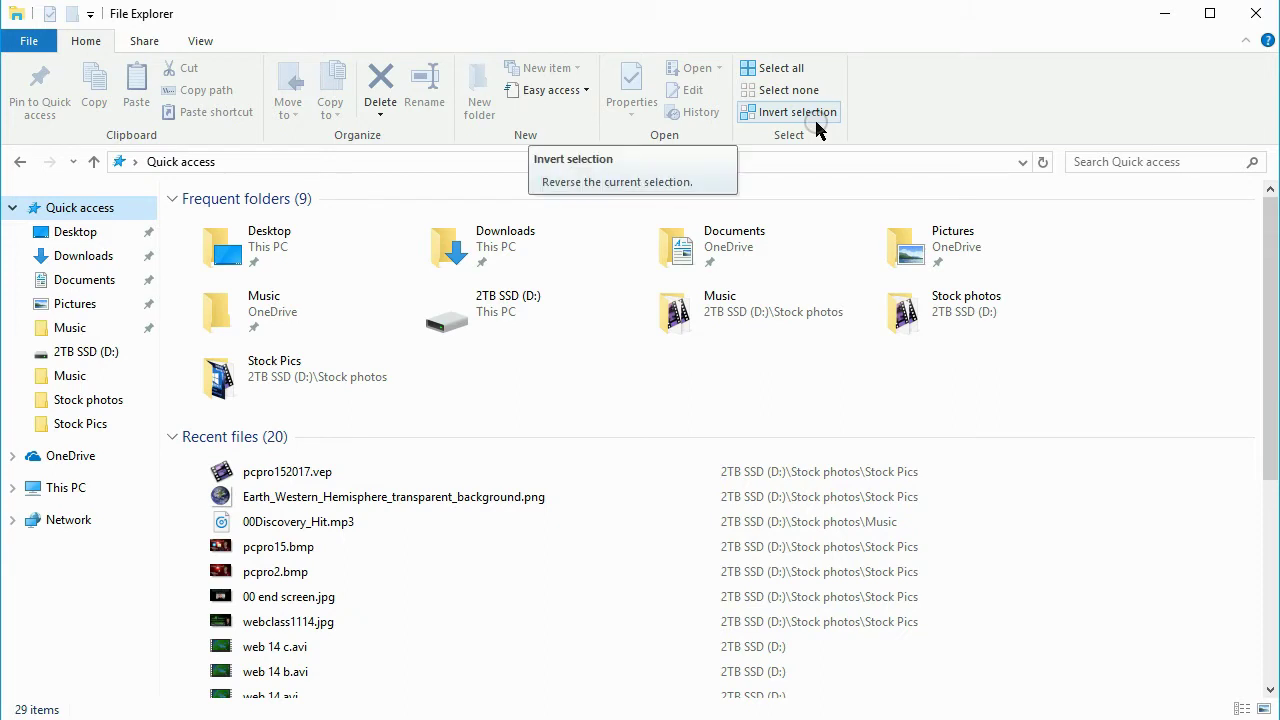
pyautogui.click(145, 44)
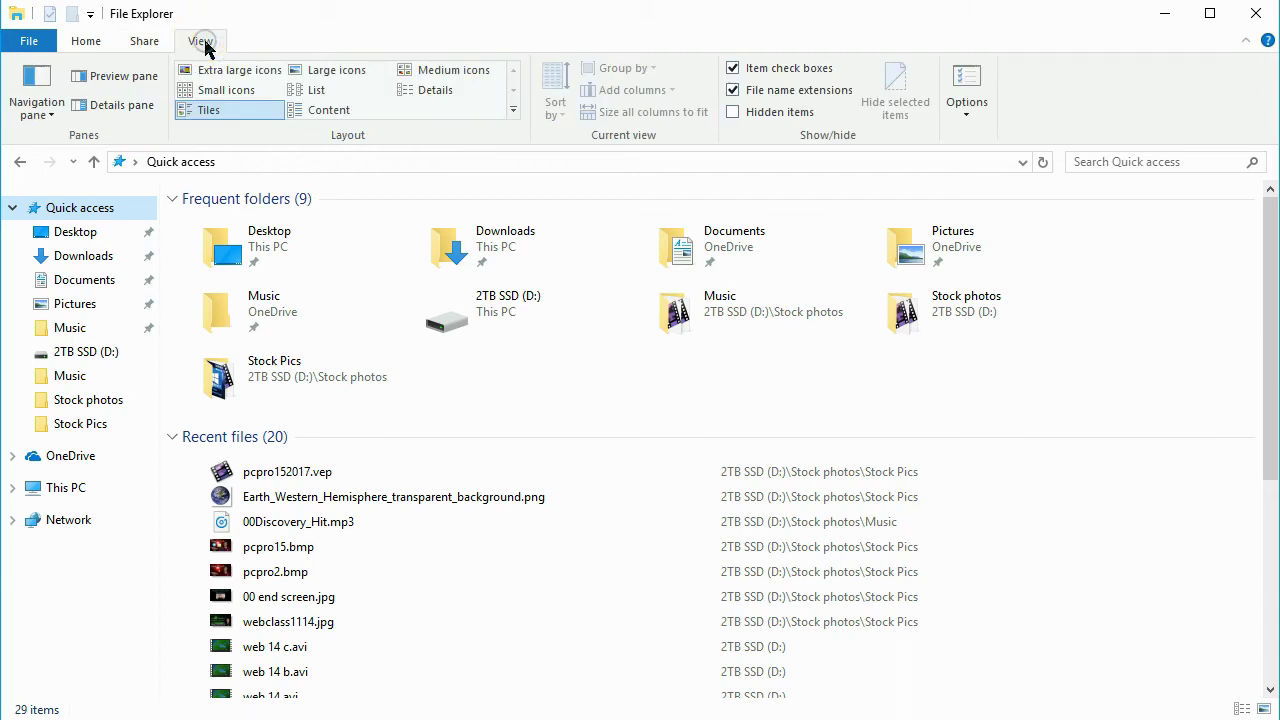
# - Open the cartoon folder on the 2TB SSD (D:) drive
pyautogui.click(152, 331)
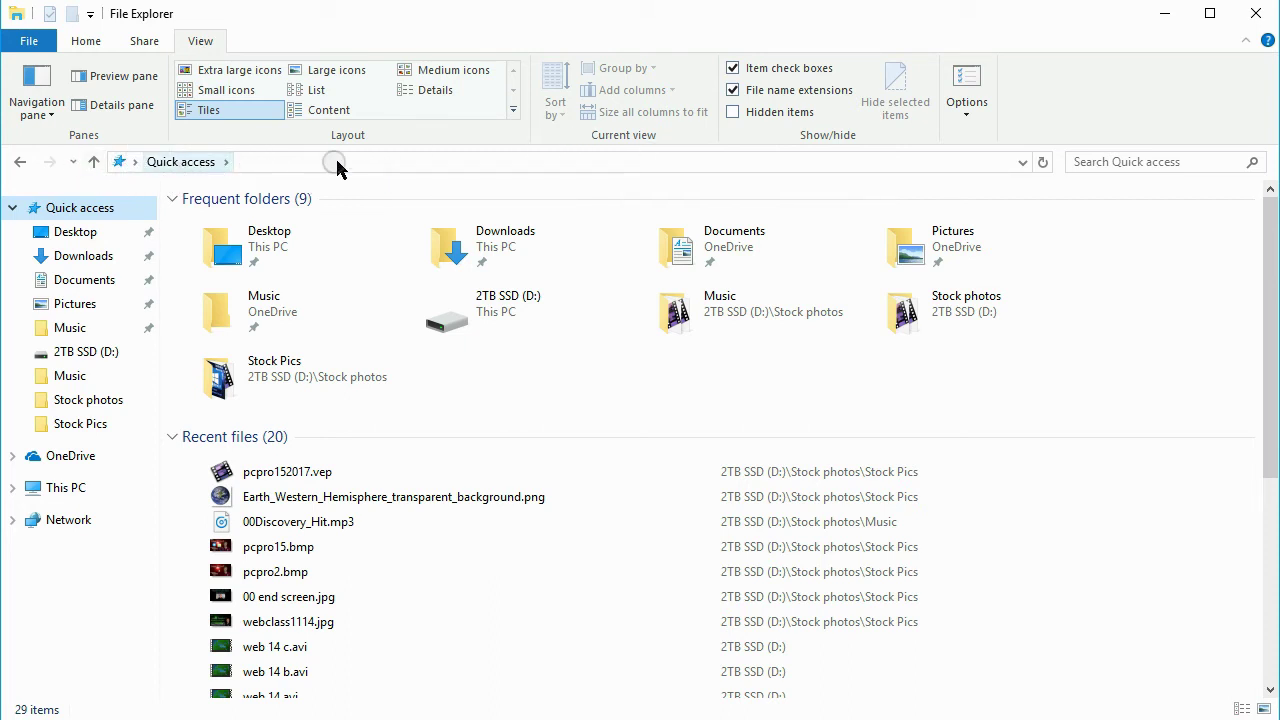
pyautogui.click(88, 363)
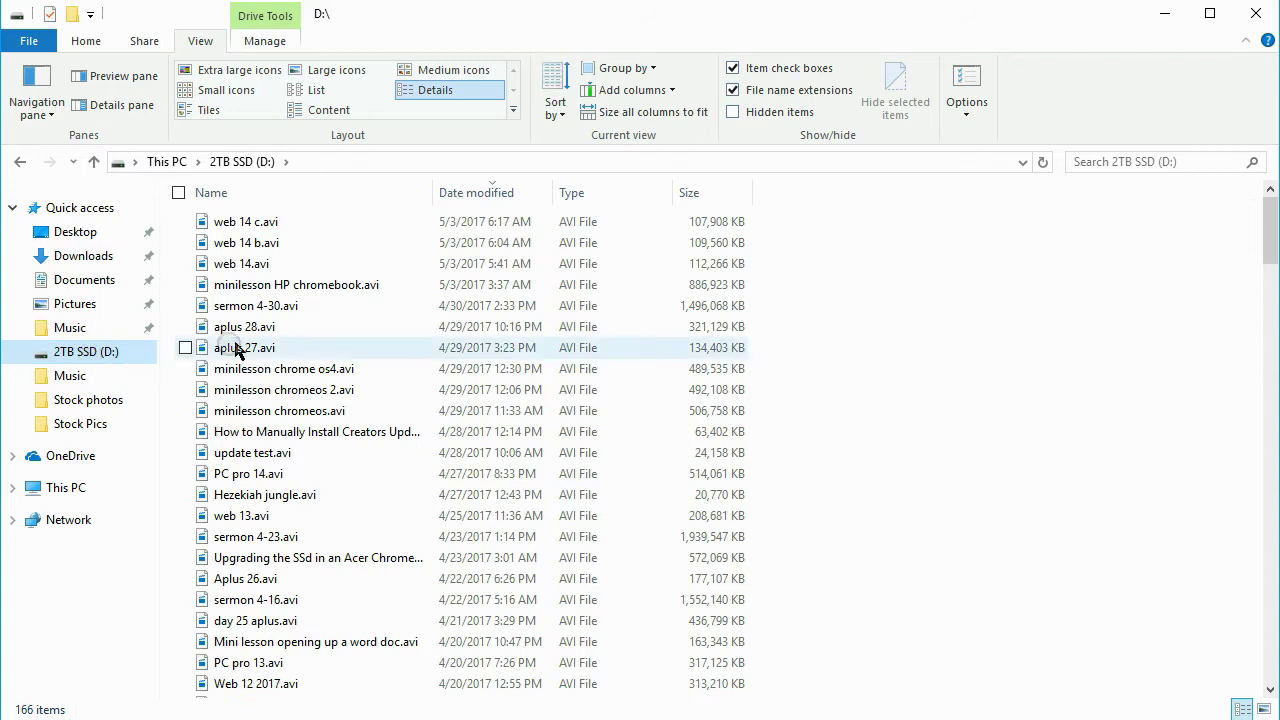
pyautogui.scroll(-9, 348, 365)
pyautogui.scroll(-20, 348, 363)
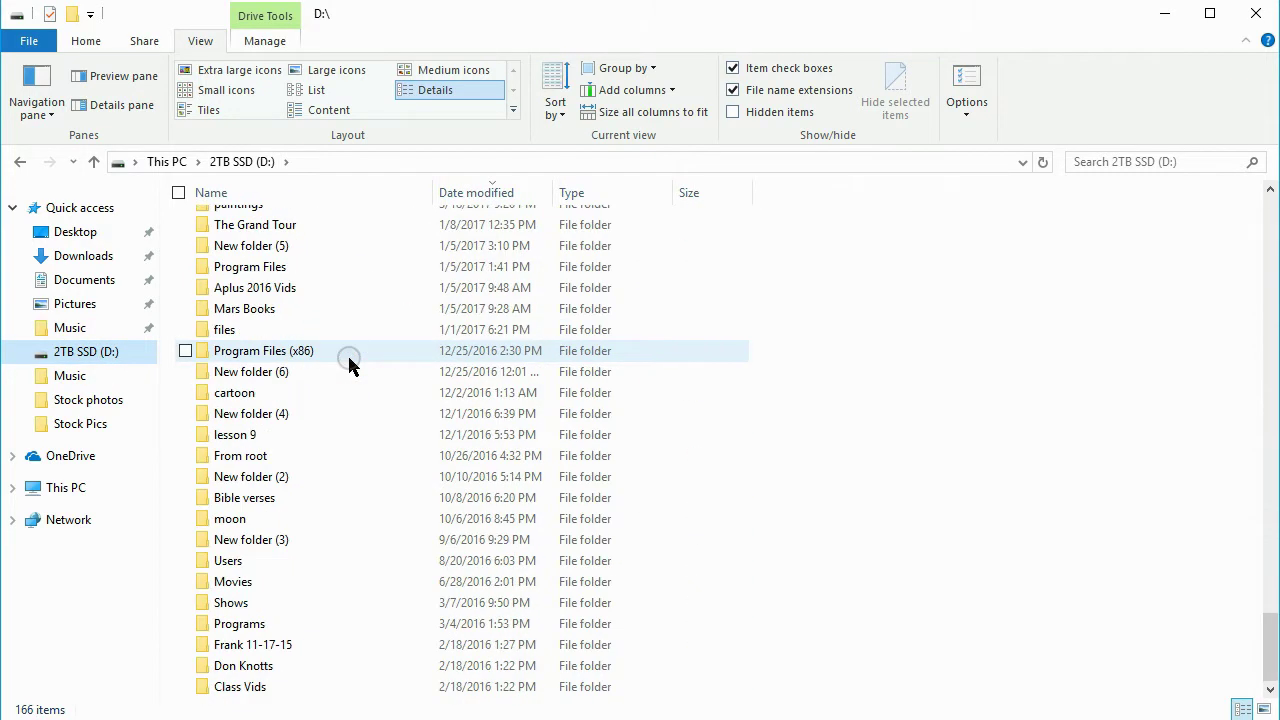
pyautogui.click(240, 394)
pyautogui.doubleClick(240, 394)
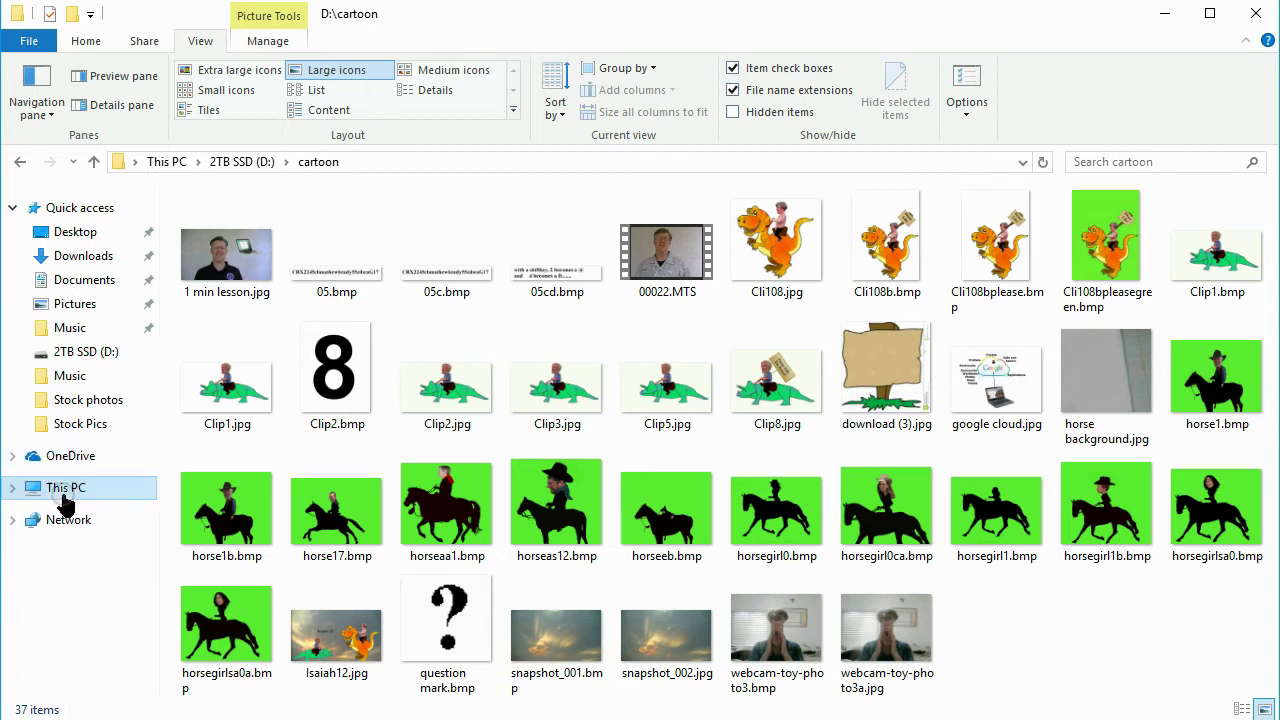
# - Show the folders and drives under This PC and bring the quick access folders into view
pyautogui.click(68, 498)
pyautogui.click(68, 489)
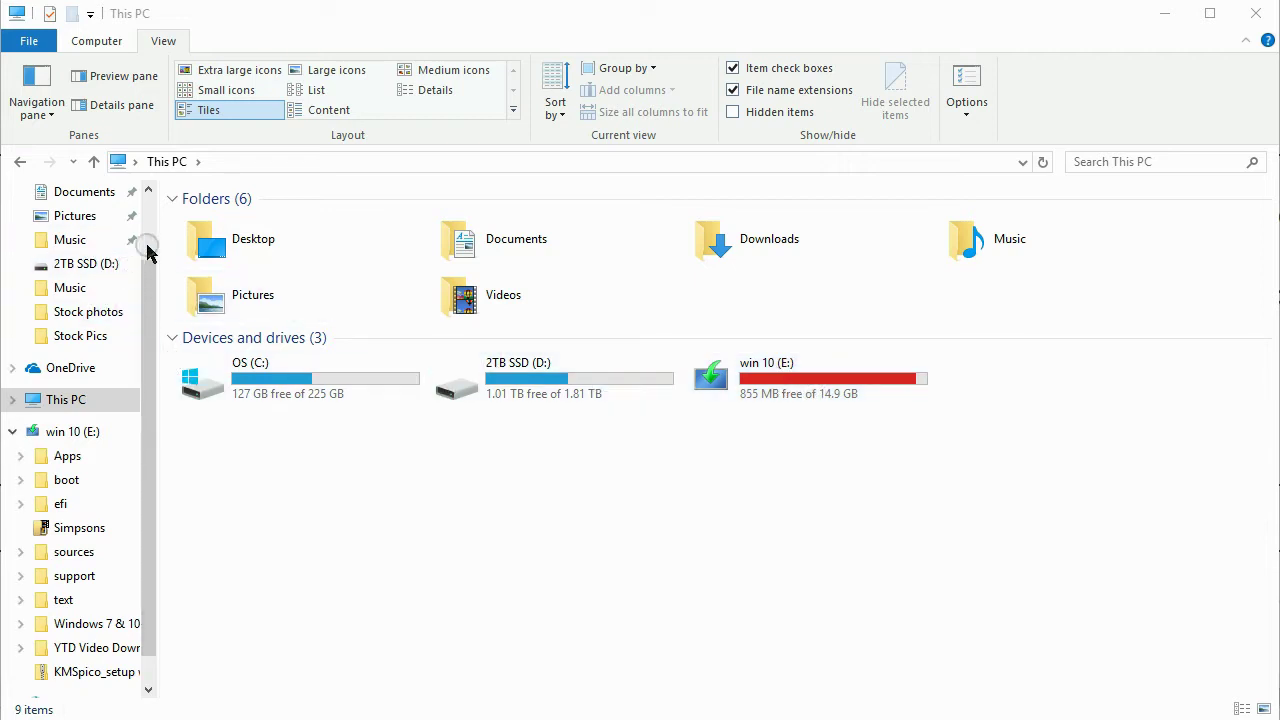
pyautogui.moveTo(150, 285); pyautogui.dragTo(155, 249)
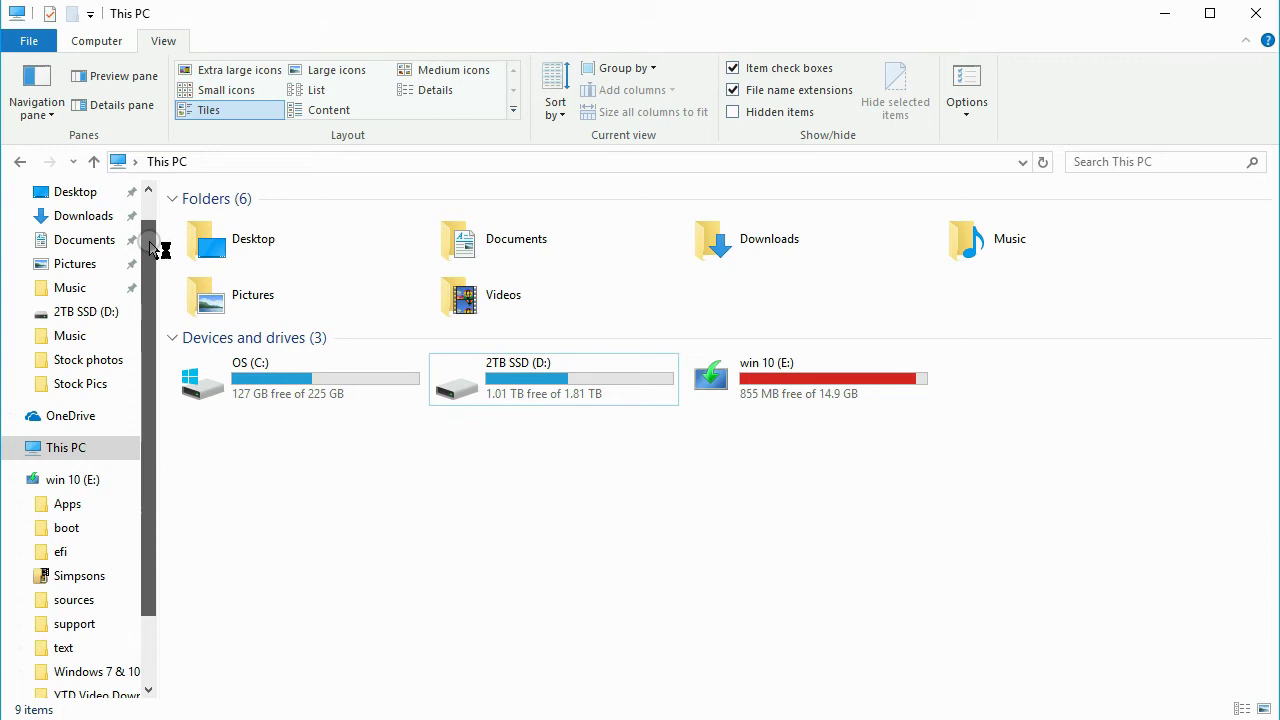
# - Copy "Screenshot 2017-04-22 at 11.22.58 PM.png" from Downloads to the win 10 (E:) drive
pyautogui.click(86, 218)
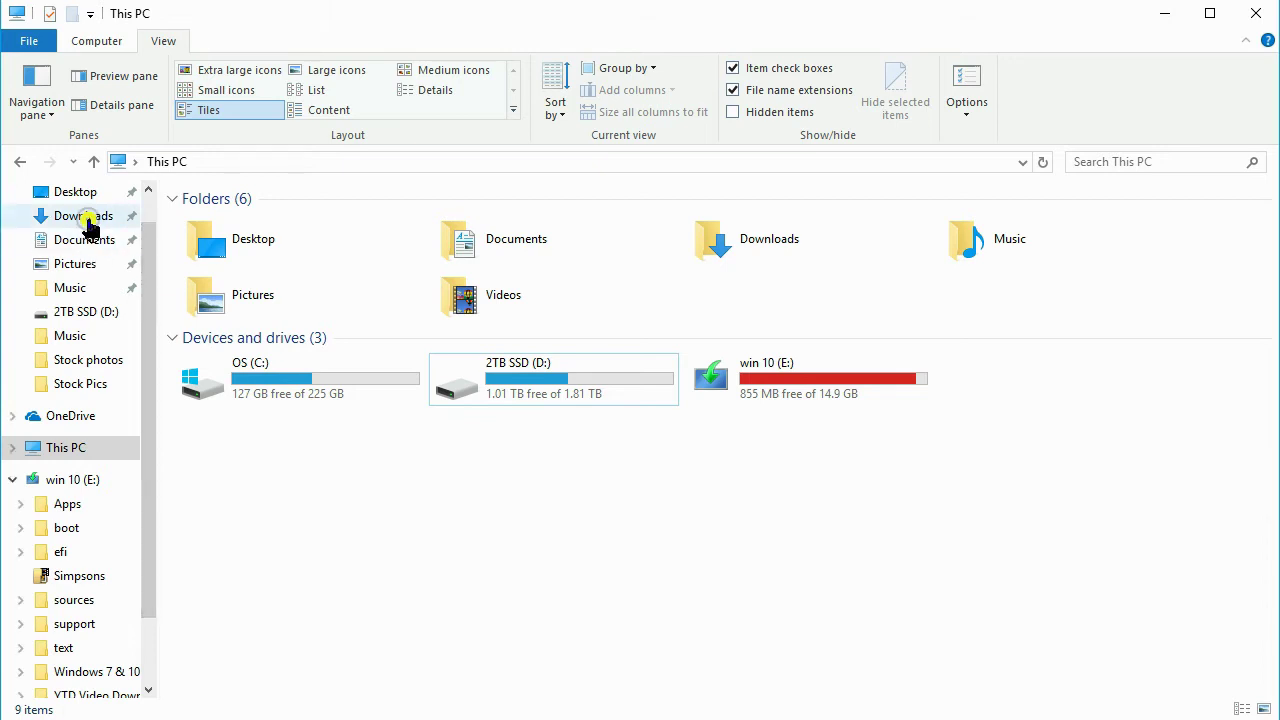
pyautogui.moveTo(1268, 208); pyautogui.dragTo(1268, 274)
pyautogui.moveTo(237, 459); pyautogui.dragTo(77, 493)
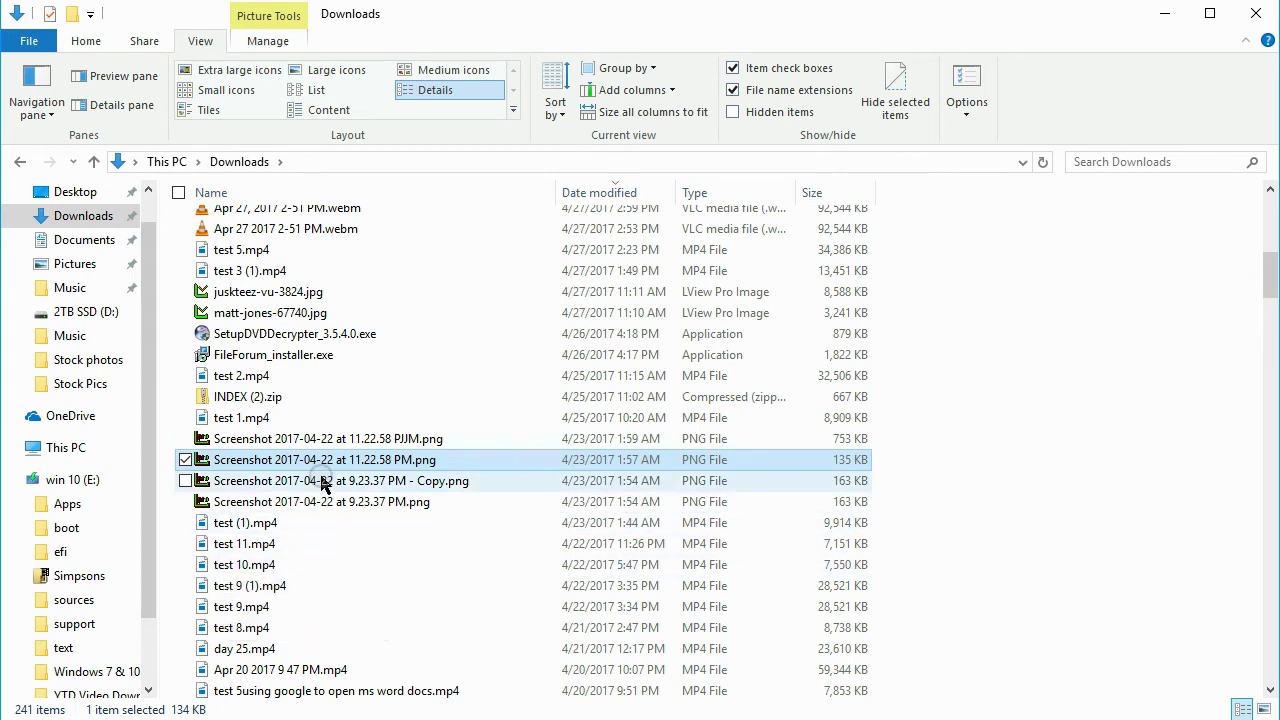
pyautogui.scroll(10, 320, 480)
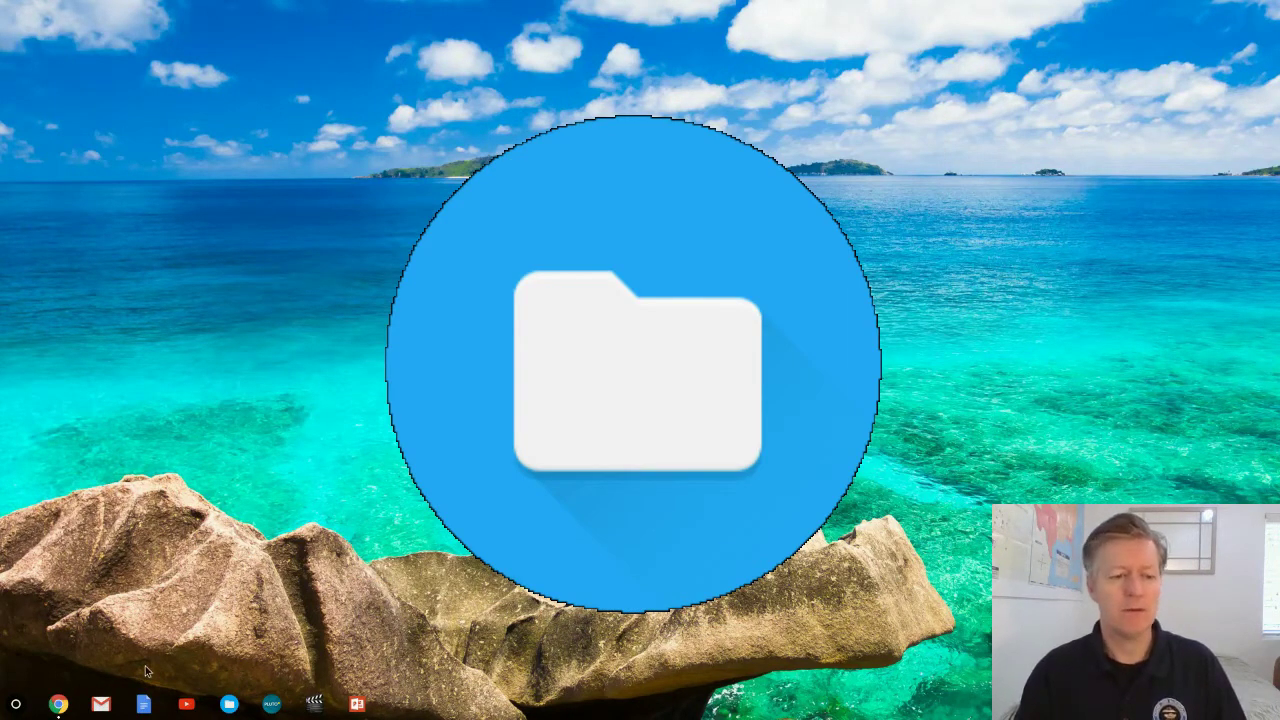
# - Unpin the Files app from the Chromebook's shelf
pyautogui.click(16, 705)
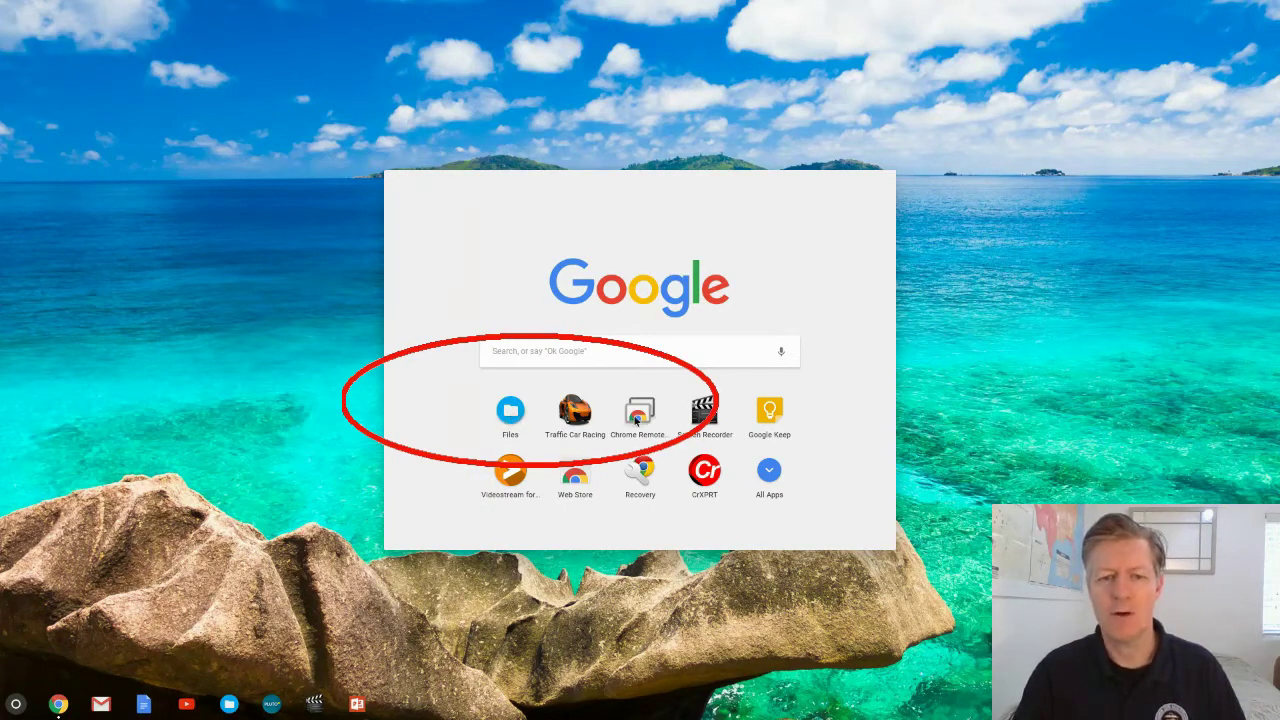
pyautogui.rightClick(509, 419)
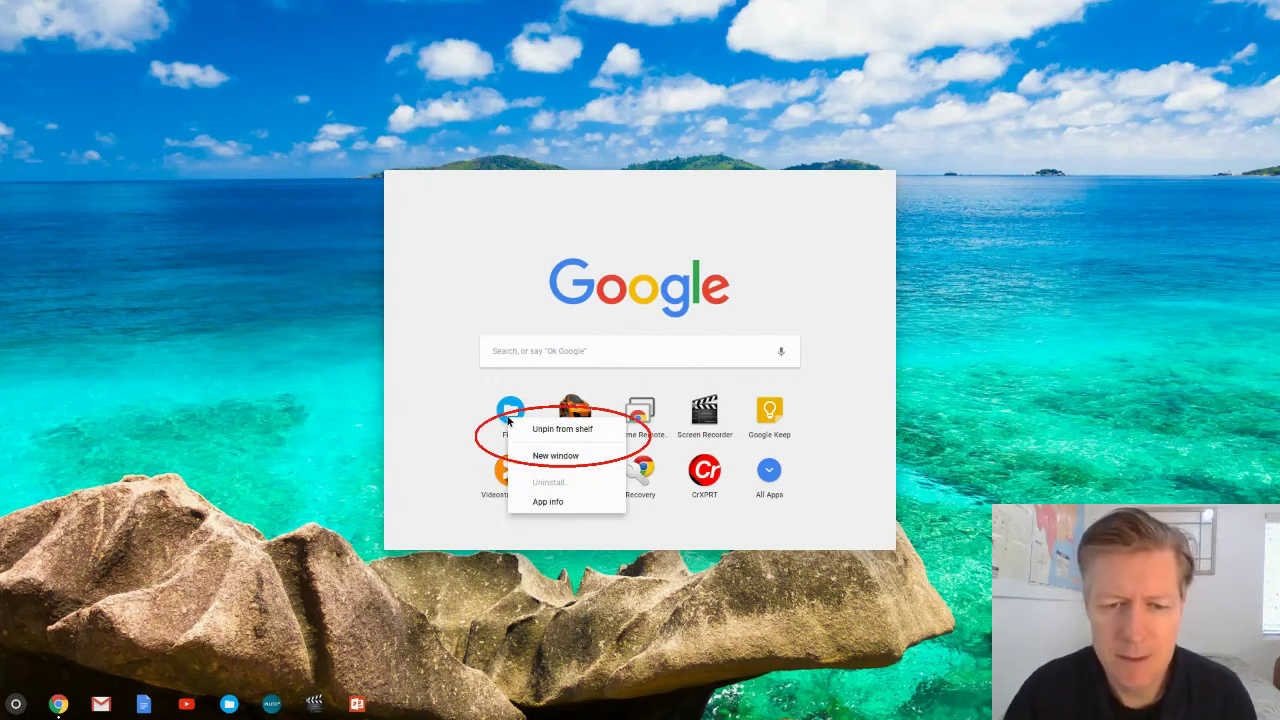
pyautogui.click(562, 429)
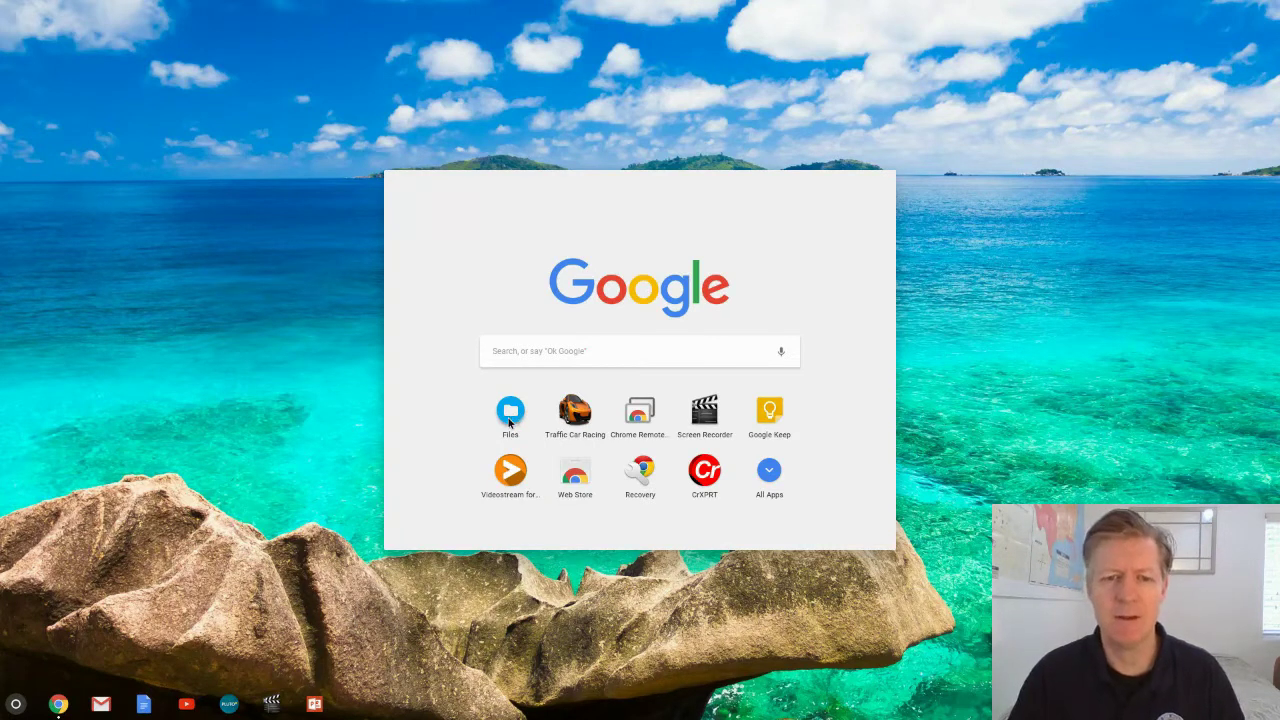
# - Pin the Files app to the shelf and place its icon directly after YouTube
pyautogui.rightClick(510, 423)
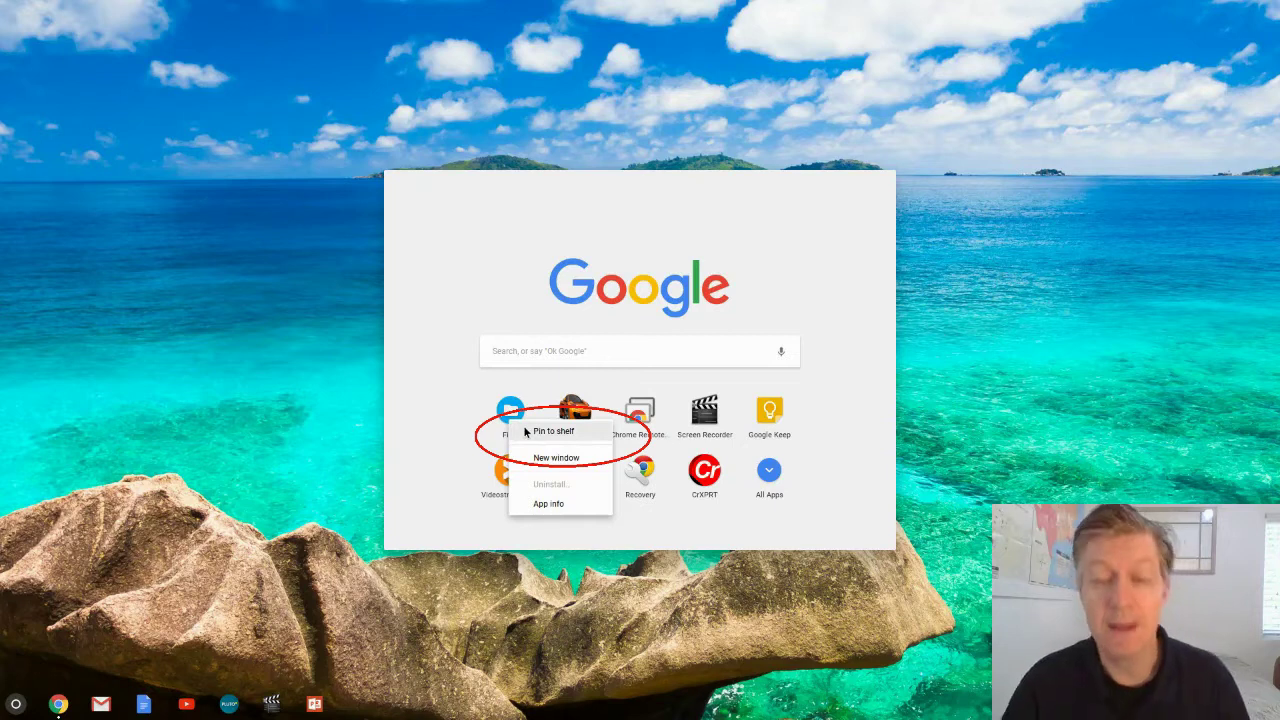
pyautogui.click(553, 431)
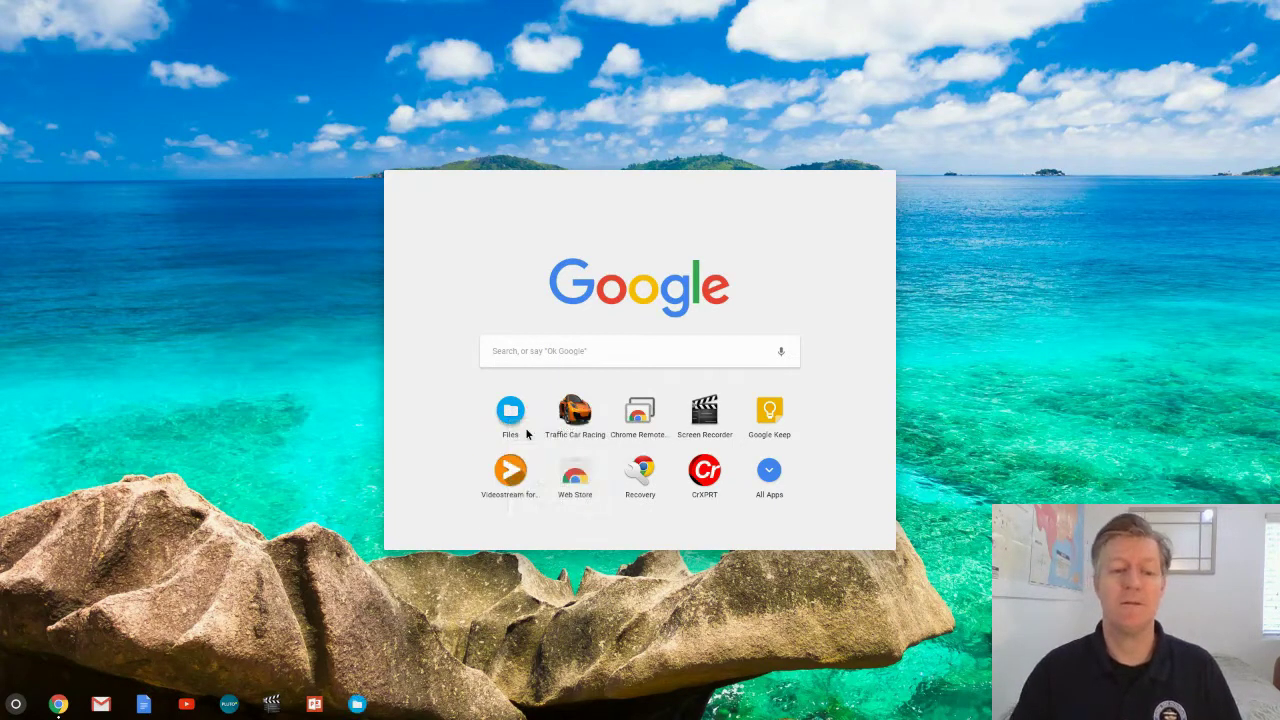
pyautogui.click(357, 705)
pyautogui.moveTo(357, 705); pyautogui.dragTo(224, 712)
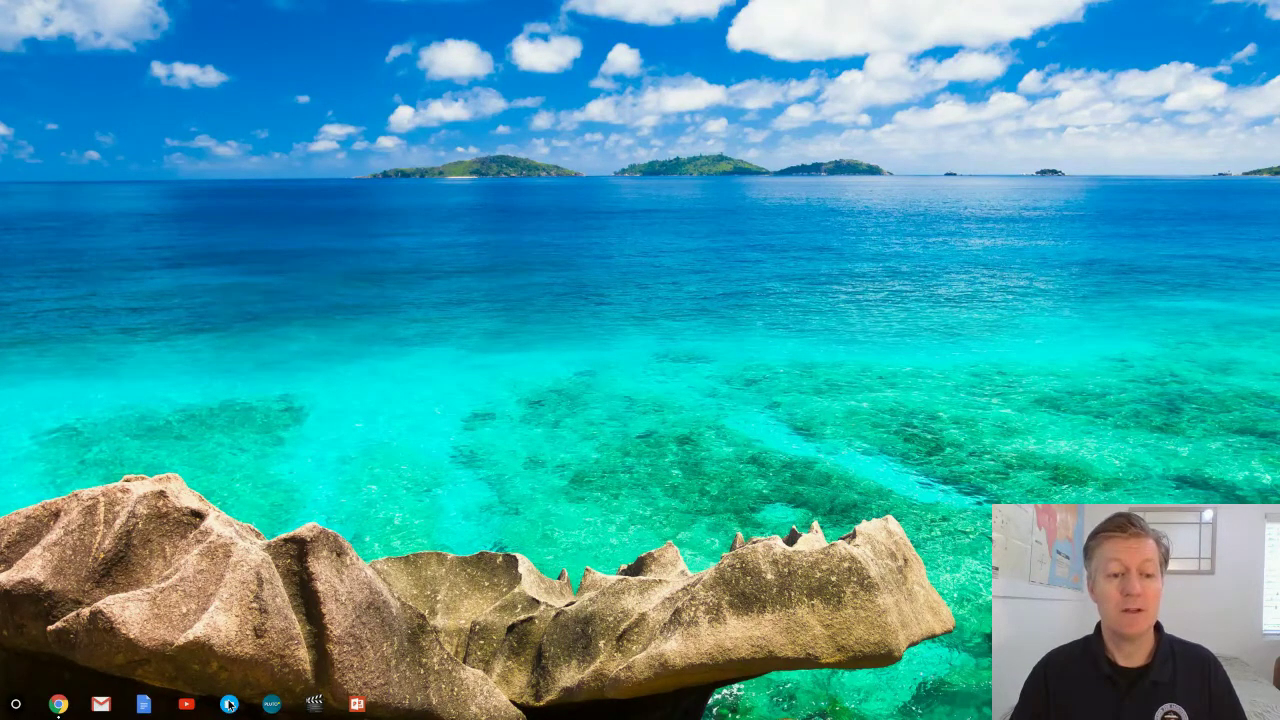
# - Launch the Files app, reposition its window toward the centre of the desktop, and display Google Drive's contents
pyautogui.click(229, 705)
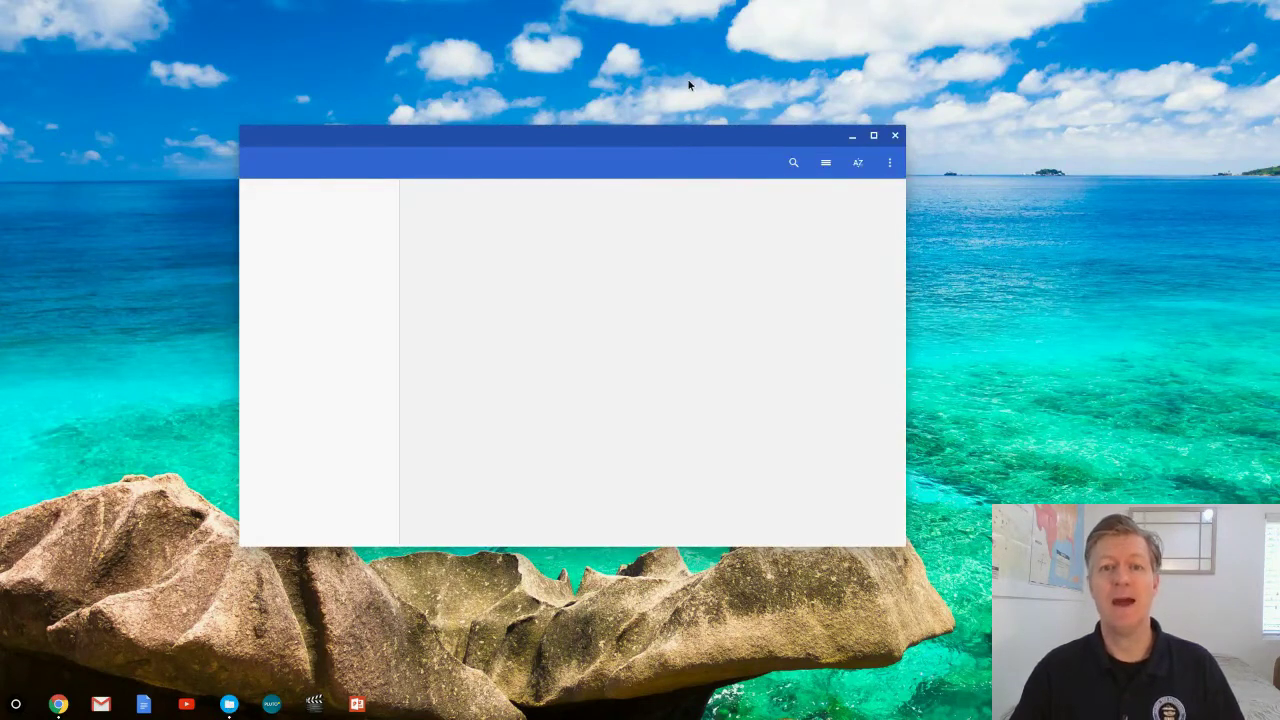
pyautogui.moveTo(656, 143); pyautogui.dragTo(744, 126)
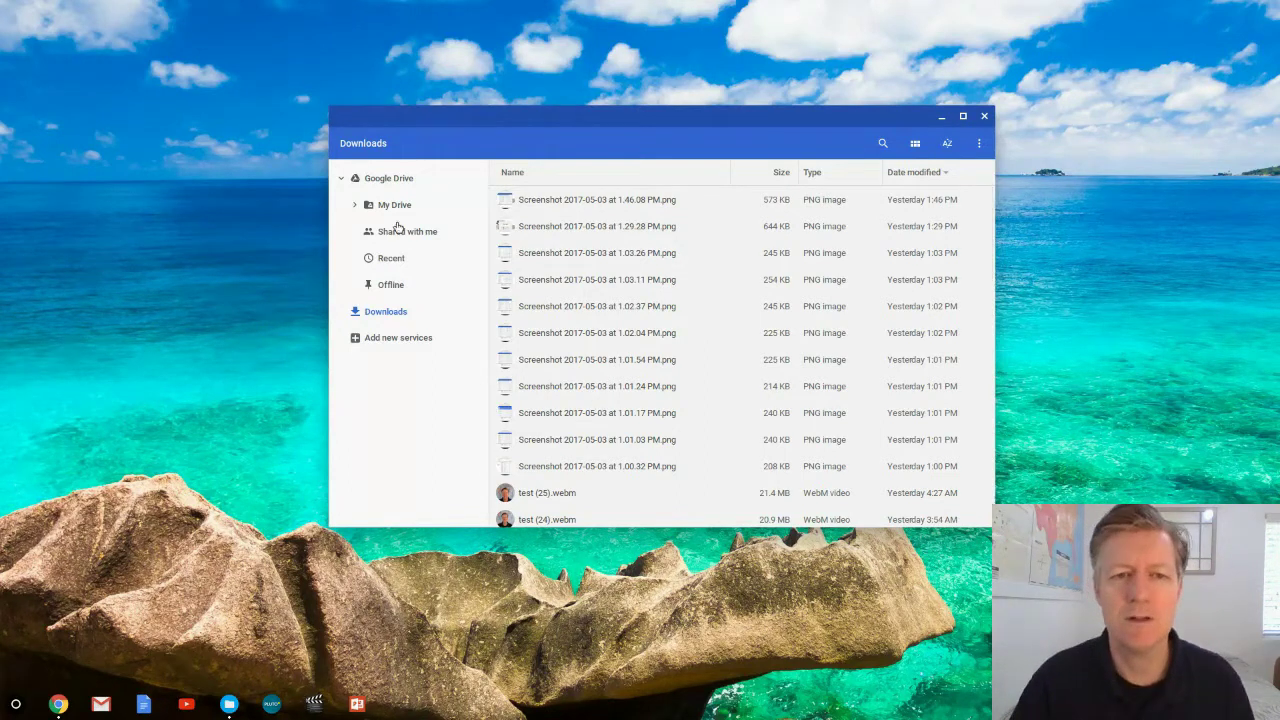
pyautogui.click(388, 180)
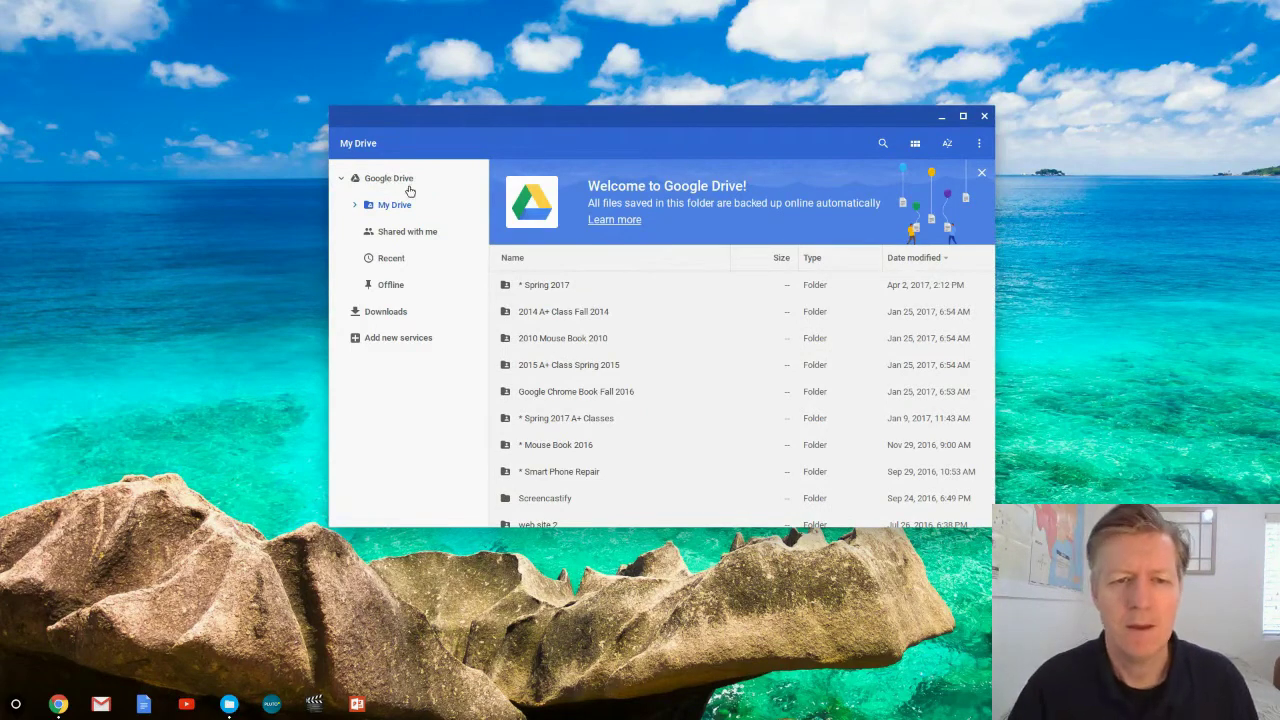
# - Browse the Shared with me list from end to end and open the projects (1) folder
pyautogui.click(411, 236)
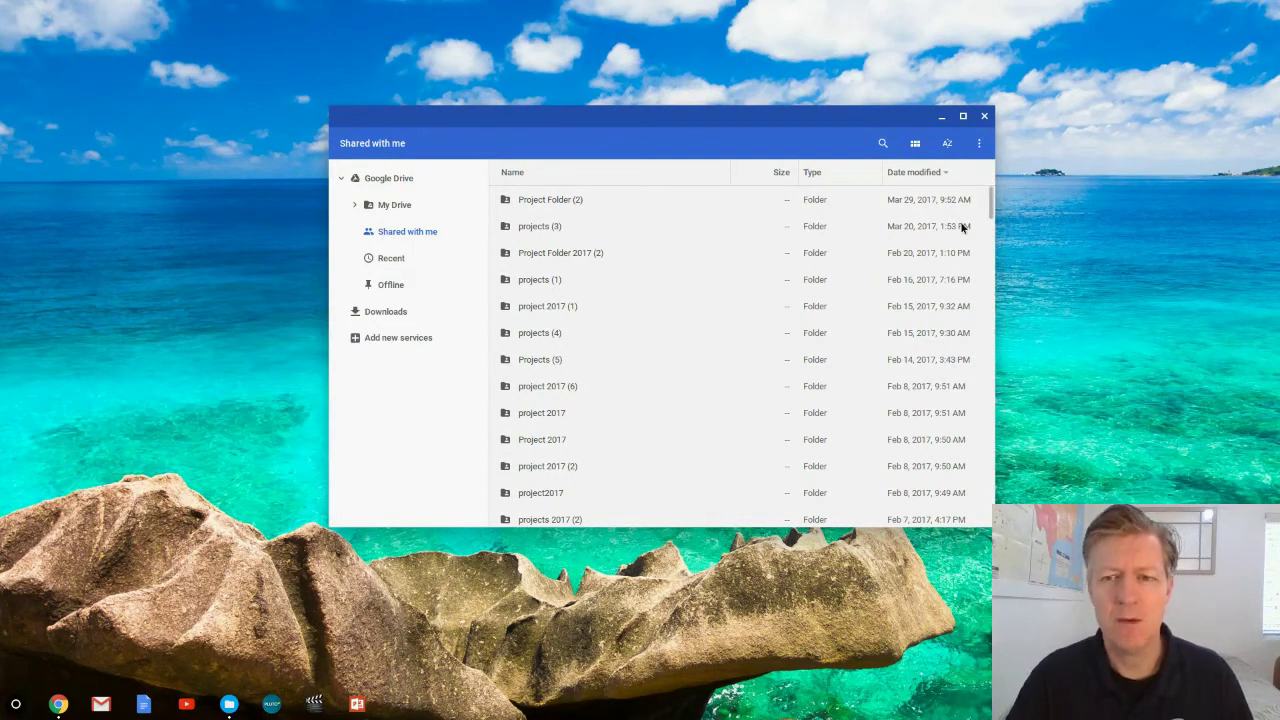
pyautogui.moveTo(991, 201); pyautogui.dragTo(1020, 457)
pyautogui.moveTo(1022, 427); pyautogui.dragTo(1004, 165)
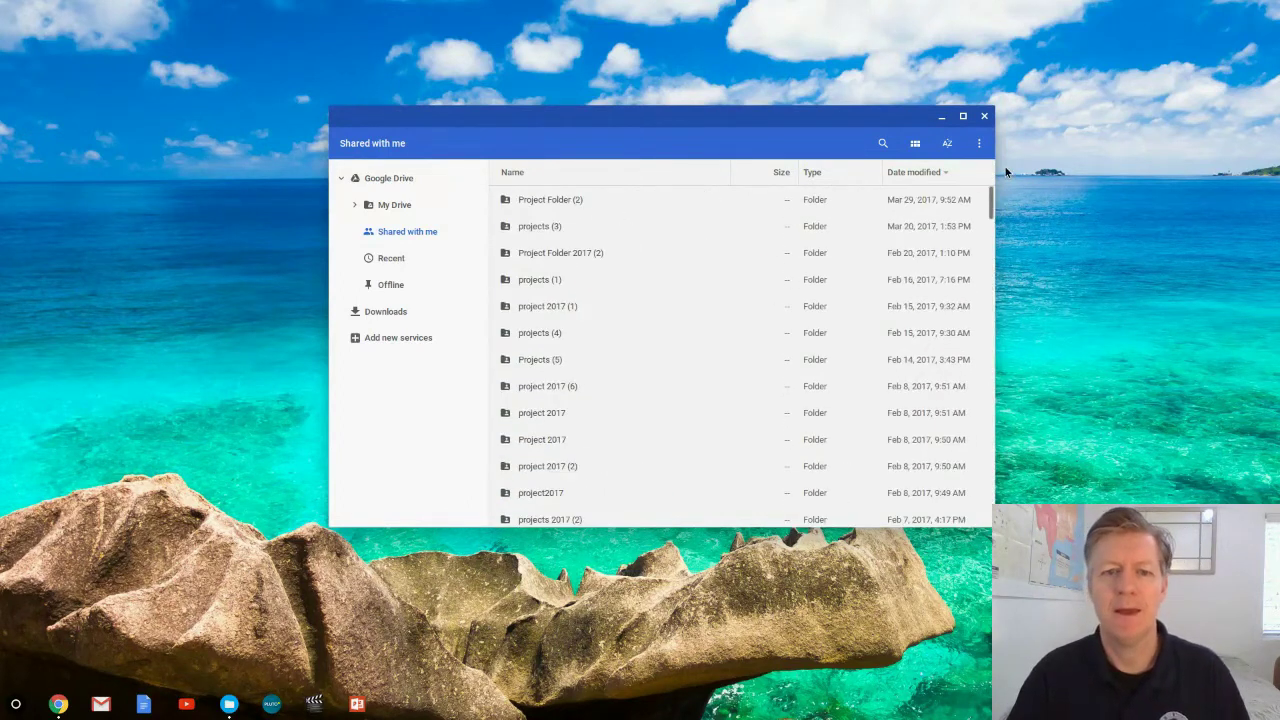
pyautogui.doubleClick(522, 285)
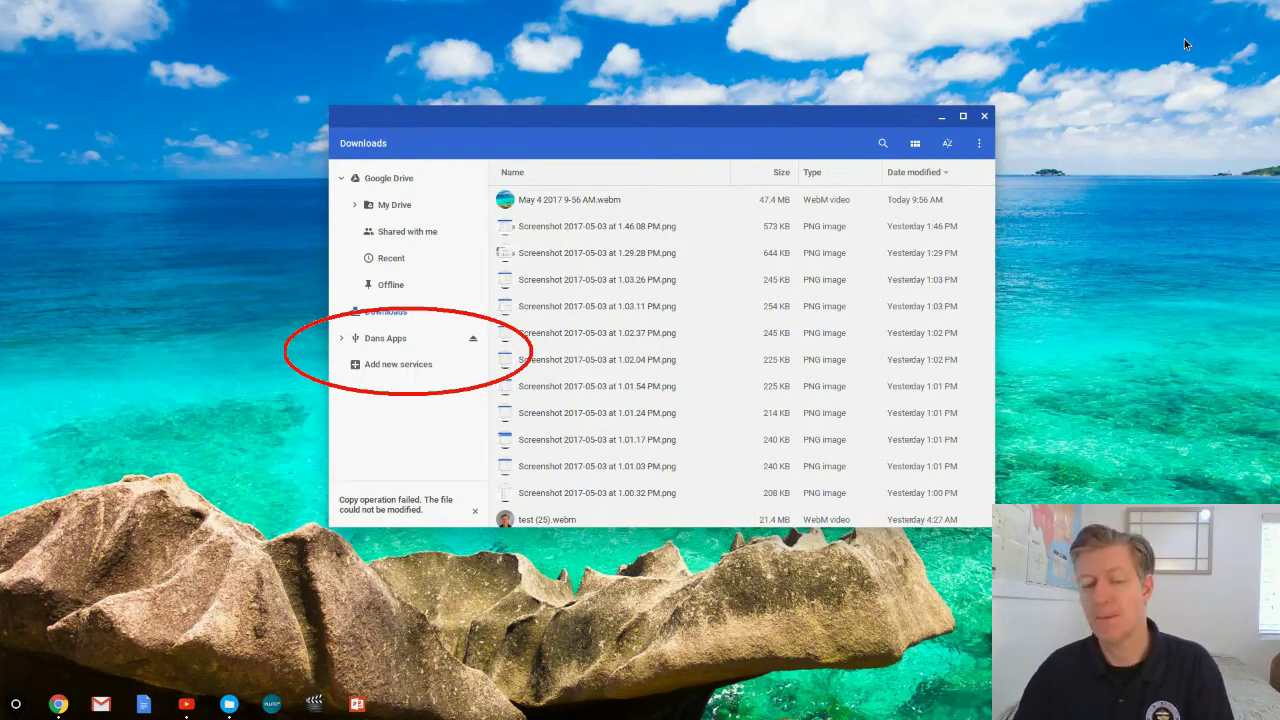
# - Copy the four 2017-05-03 screenshots from 1.46.08 PM through 1.03.11 PM from Downloads to the external USB drive
pyautogui.click(400, 343)
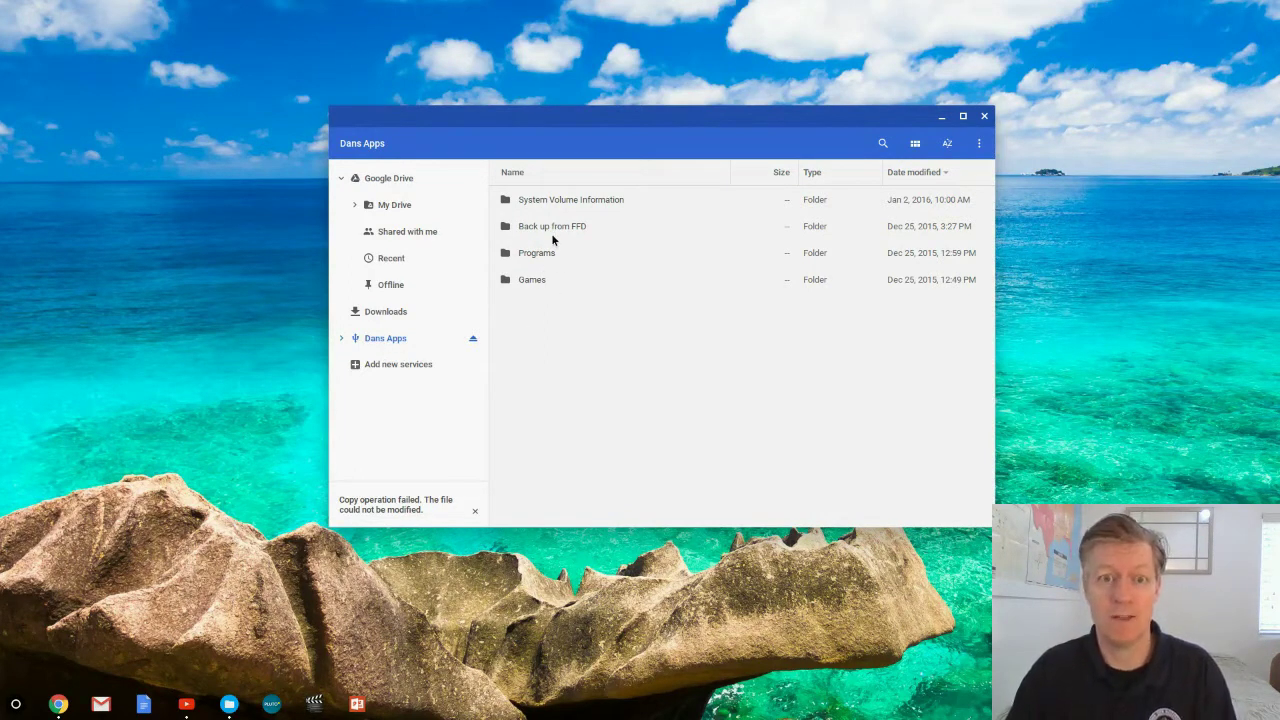
pyautogui.click(398, 320)
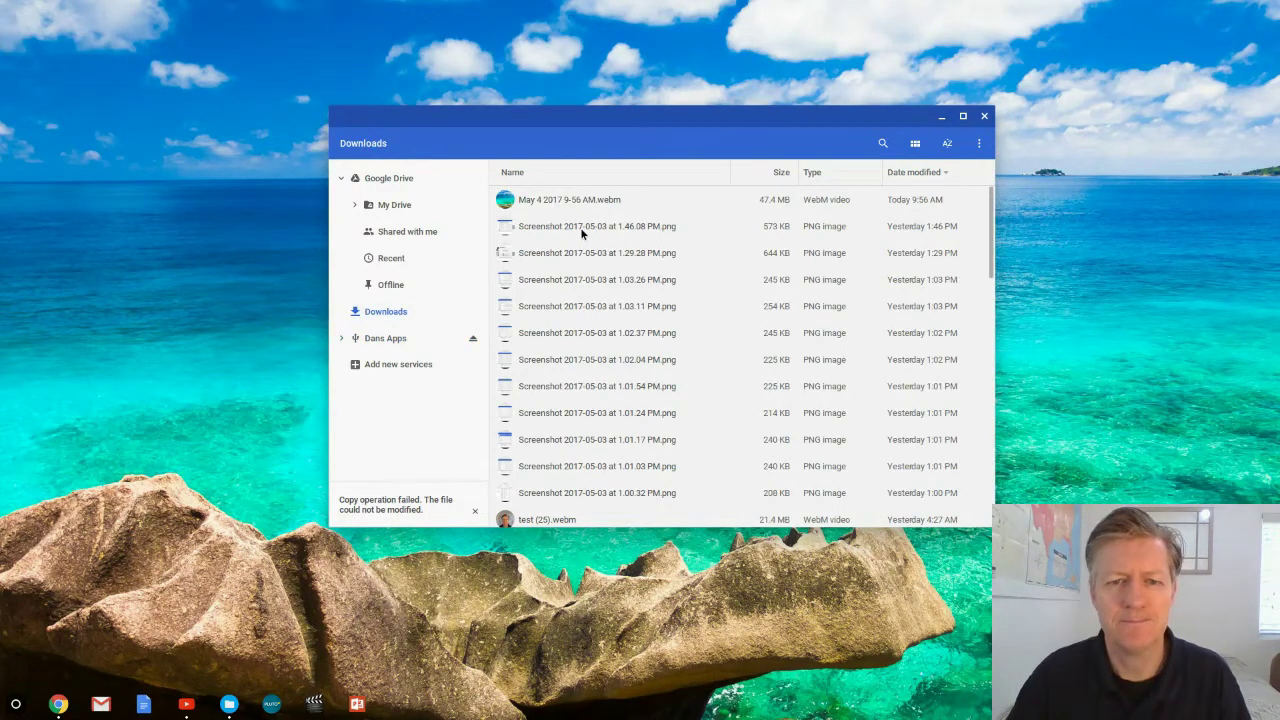
pyautogui.click(580, 227)
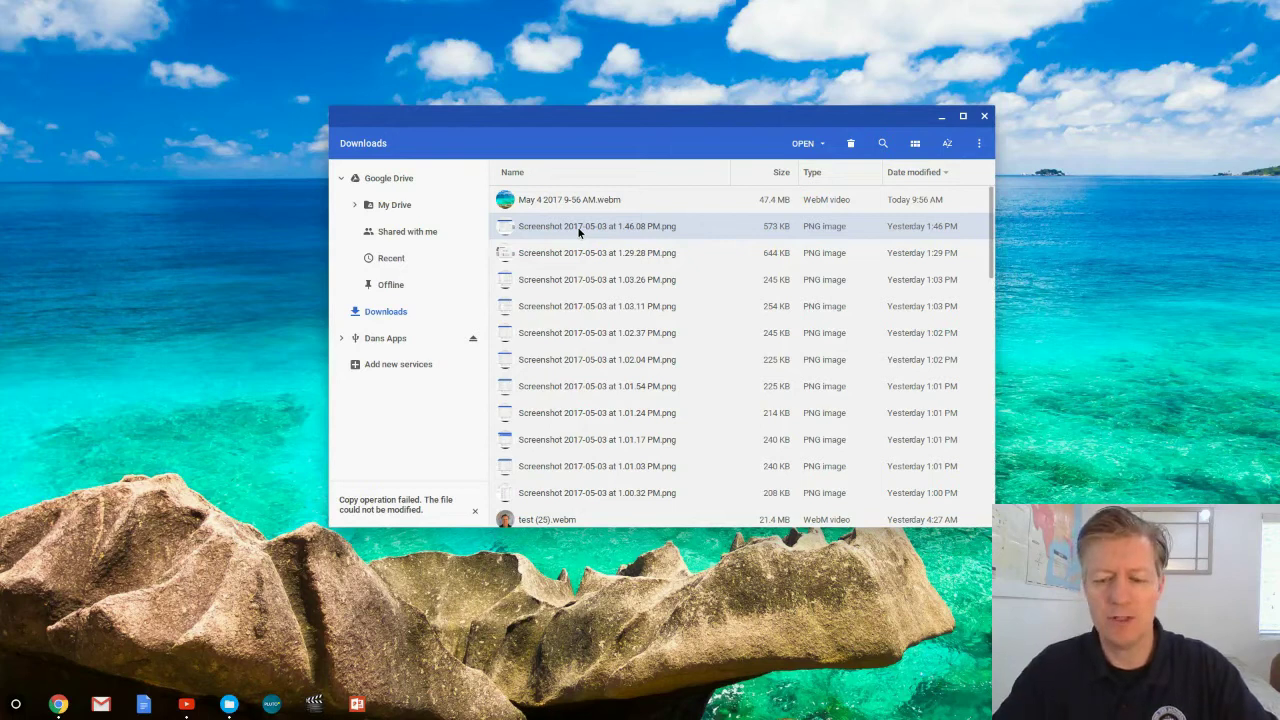
pyautogui.hotkey('shift', 'Down')
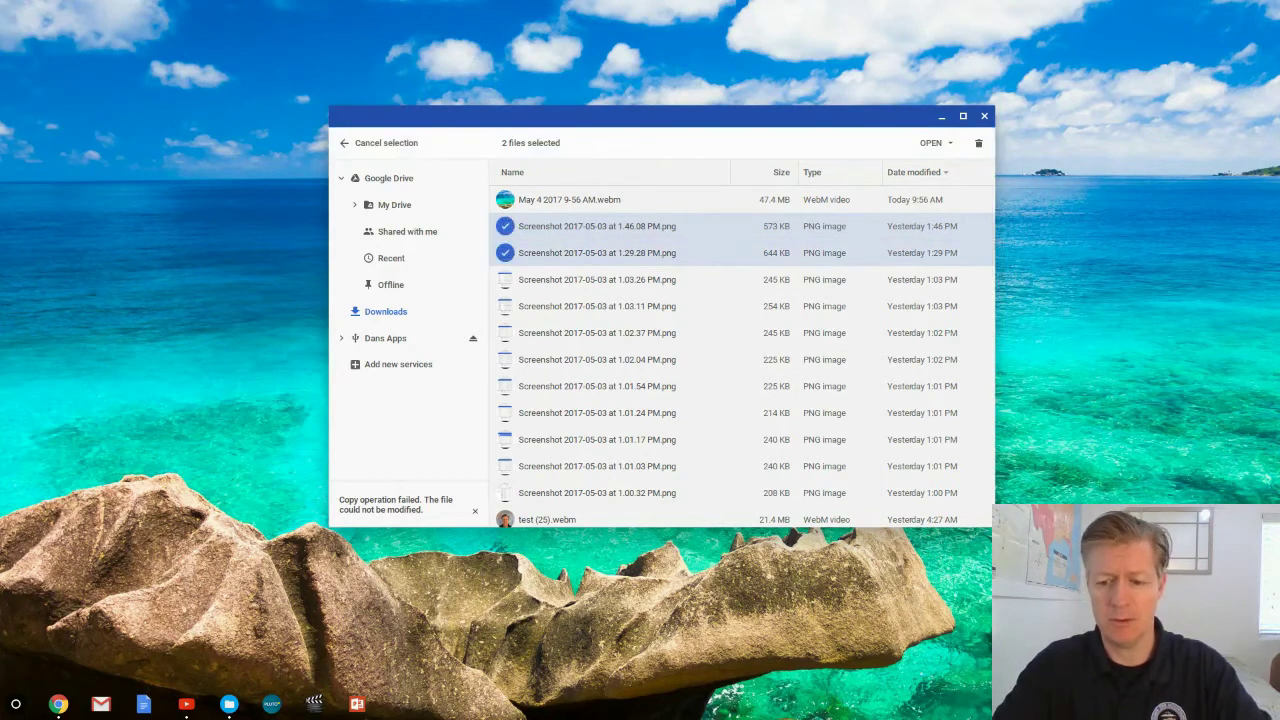
pyautogui.hotkey('shift', 'Down')
pyautogui.hotkey('shift', 'Down')
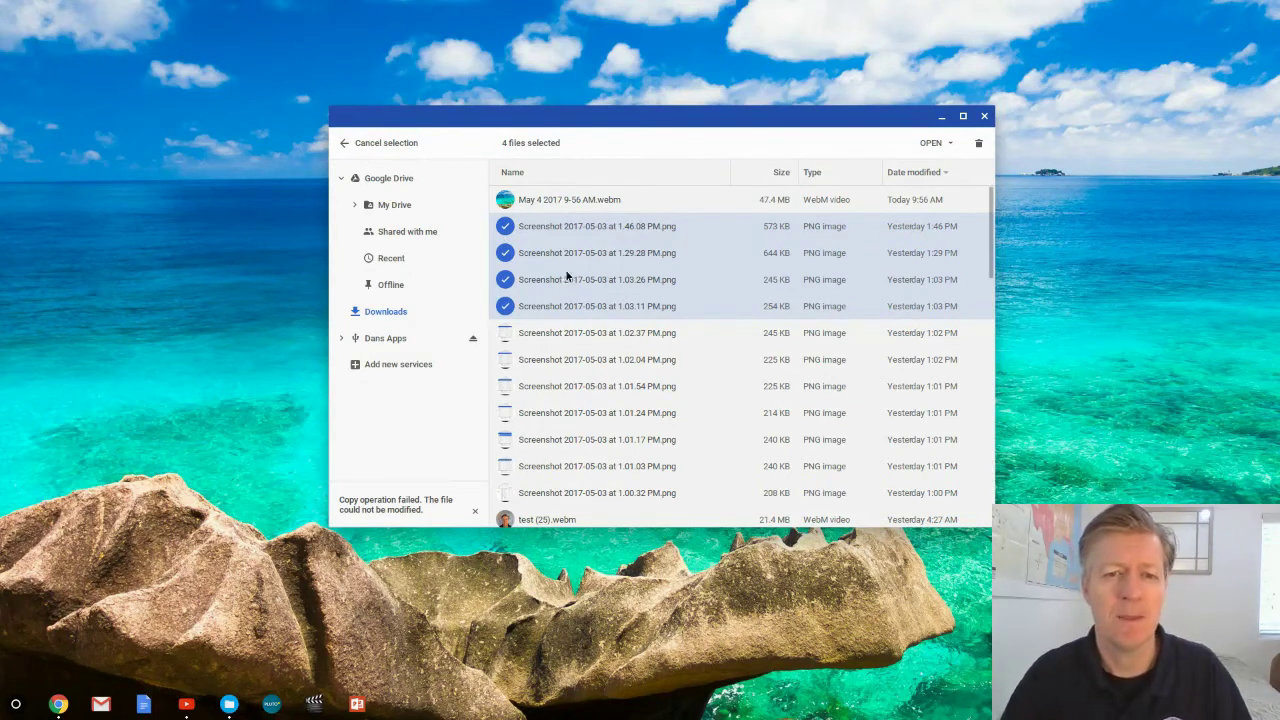
pyautogui.moveTo(578, 262); pyautogui.dragTo(400, 343)
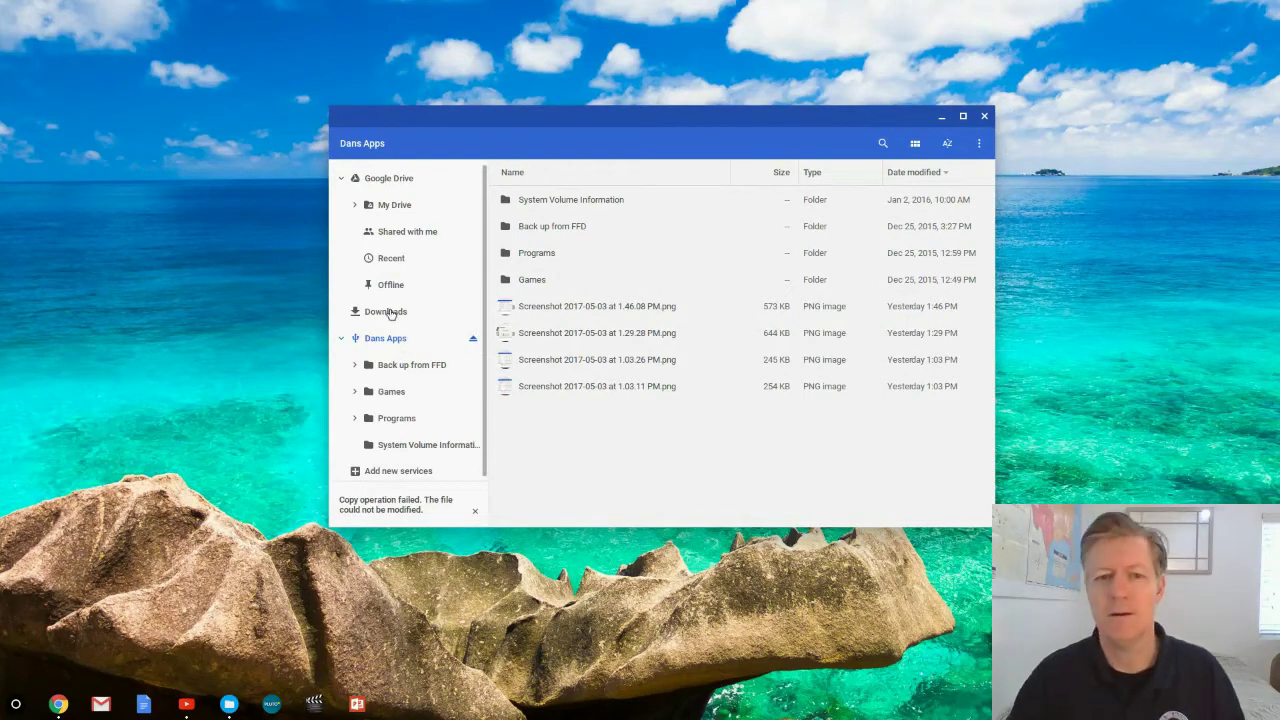
# - Review the available actions for the 1.46.08 PM screenshot and the Games folder on the USB drive, plus the Files app's general options
pyautogui.rightClick(572, 312)
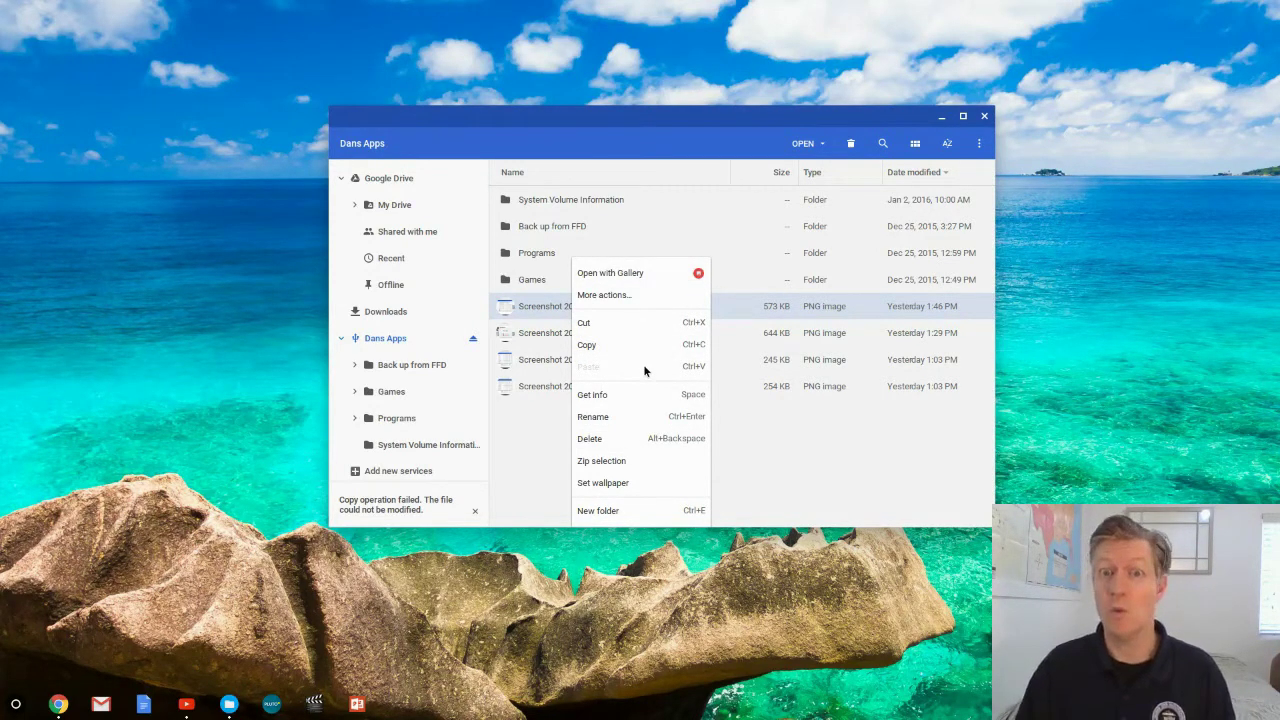
pyautogui.rightClick(532, 283)
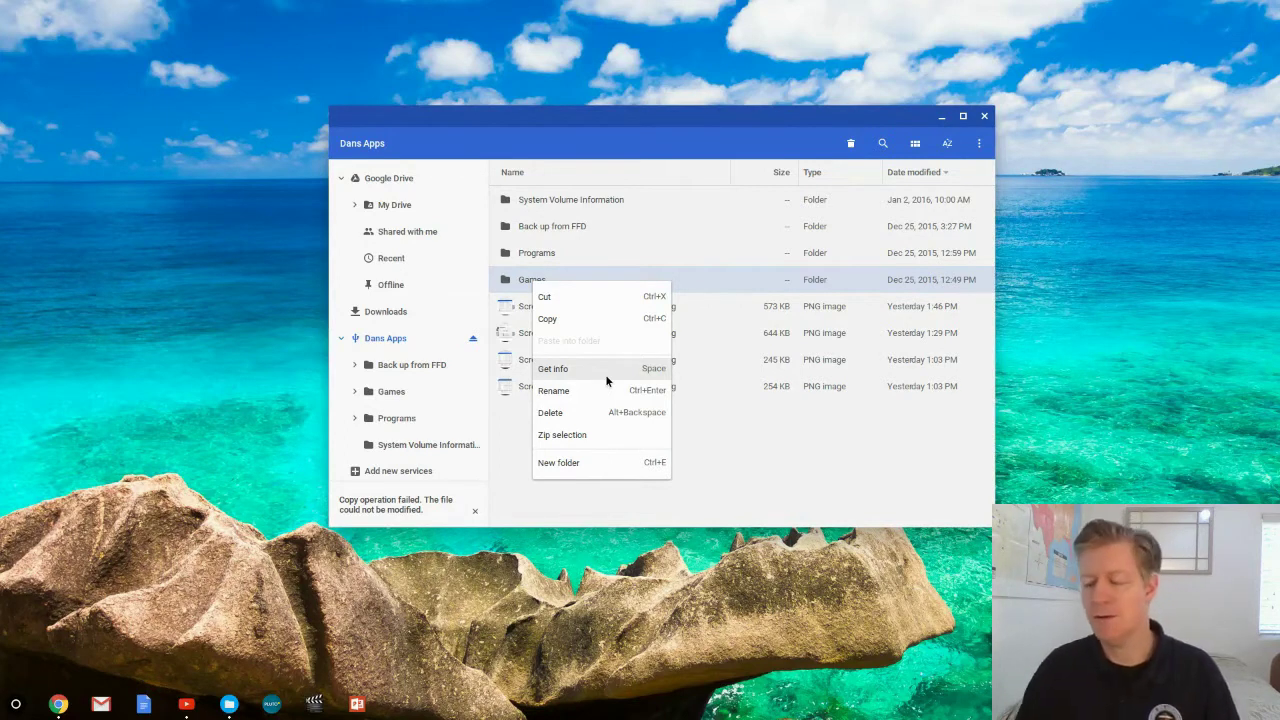
pyautogui.click(778, 140)
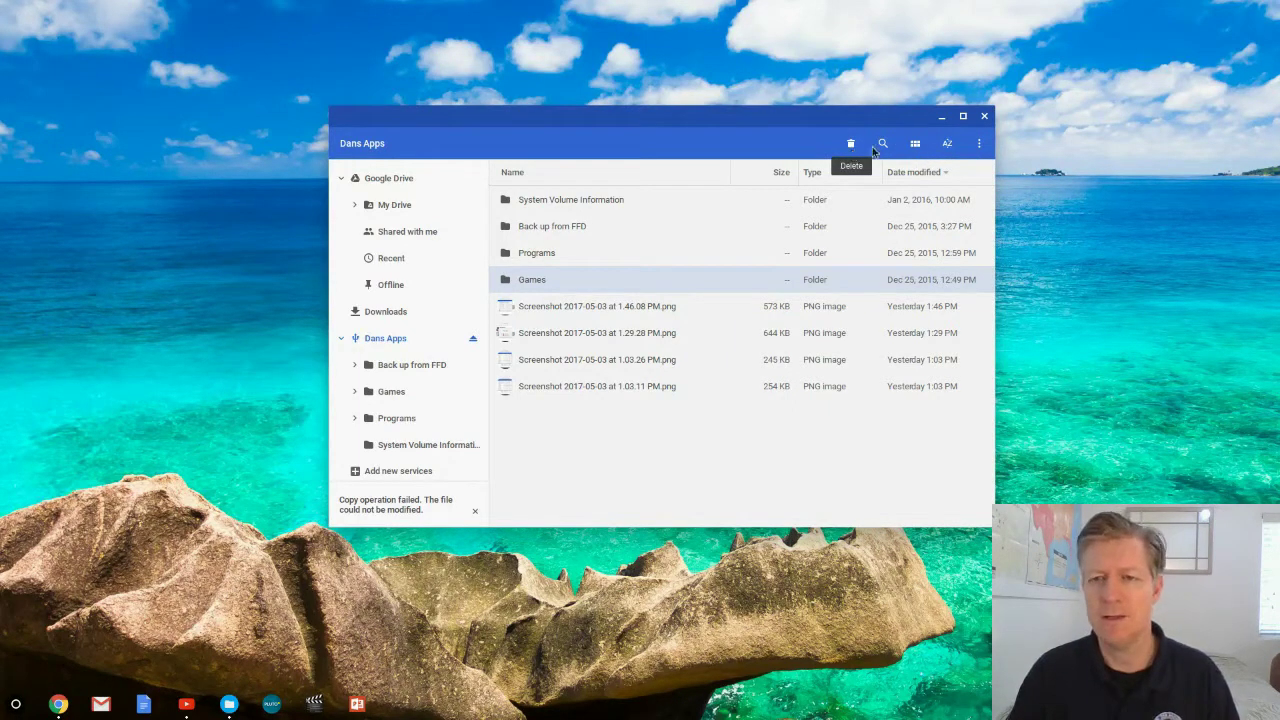
pyautogui.click(979, 148)
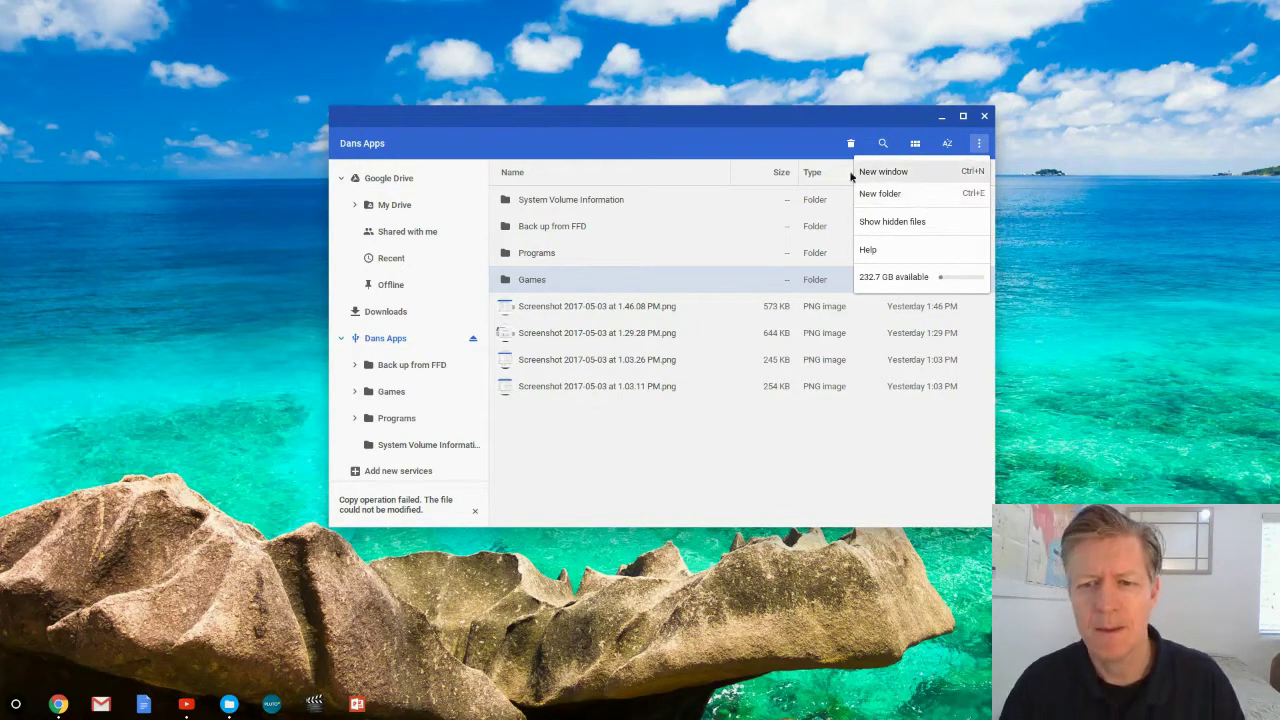
pyautogui.click(750, 145)
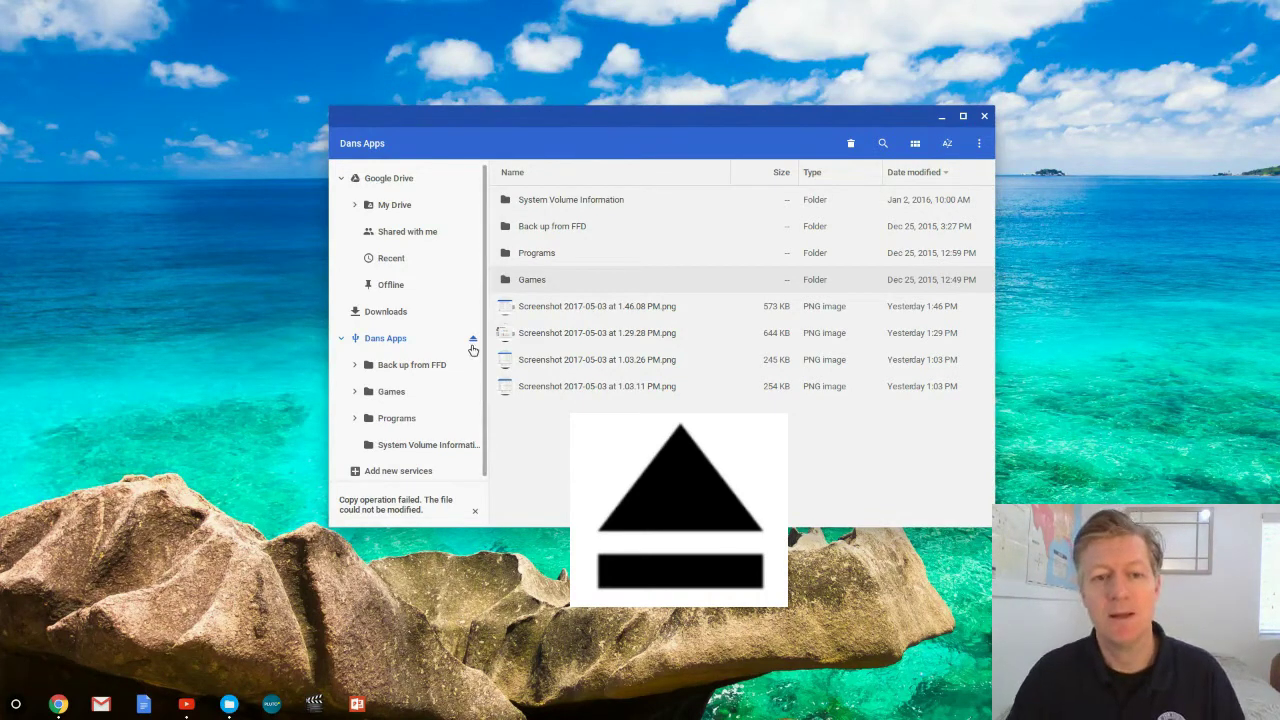
# - Display the Downloads folder and eject the external USB drive
pyautogui.click(396, 313)
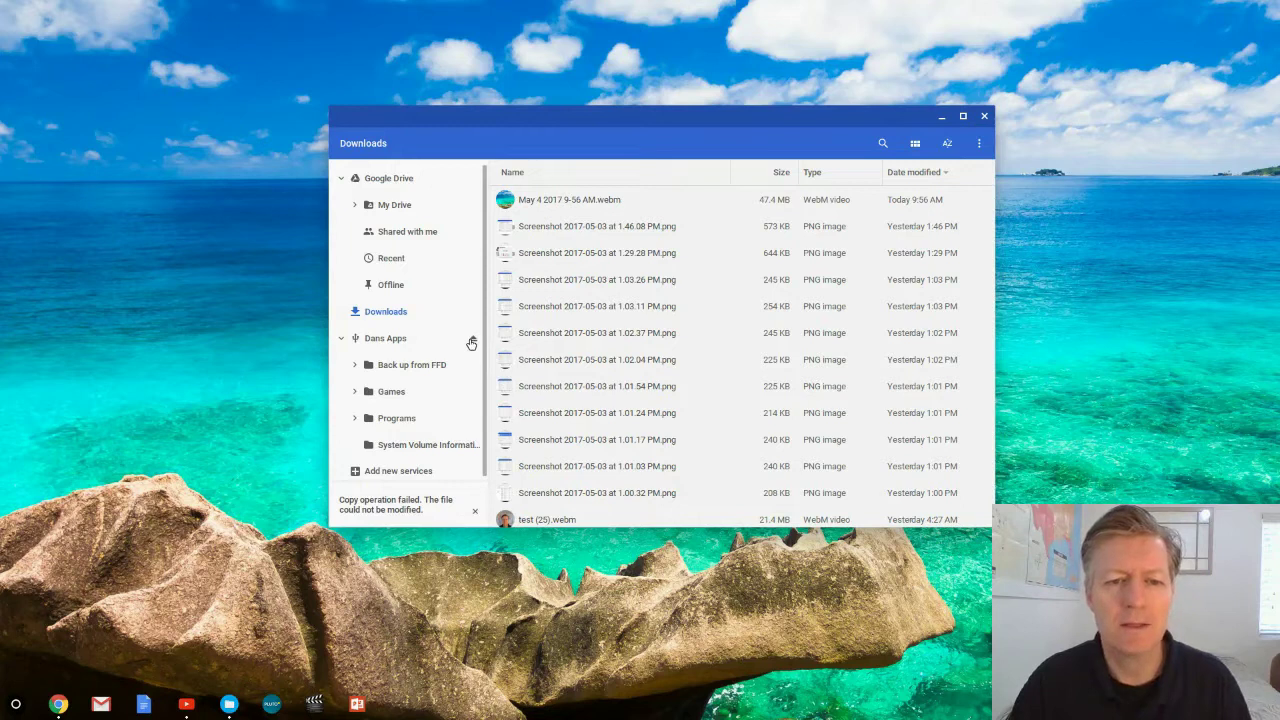
pyautogui.click(471, 342)
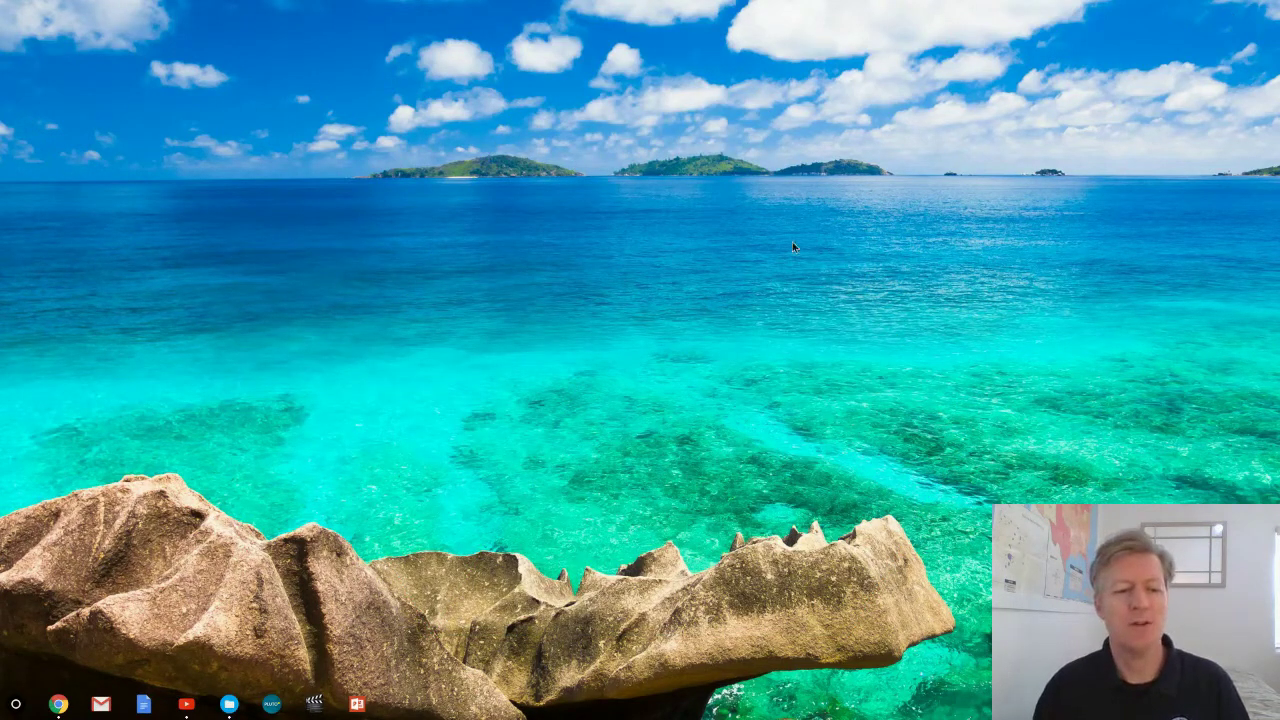
# - Open Google Drive in the browser from the app launcher, and view the Google apps list in a new browser tab
pyautogui.click(16, 710)
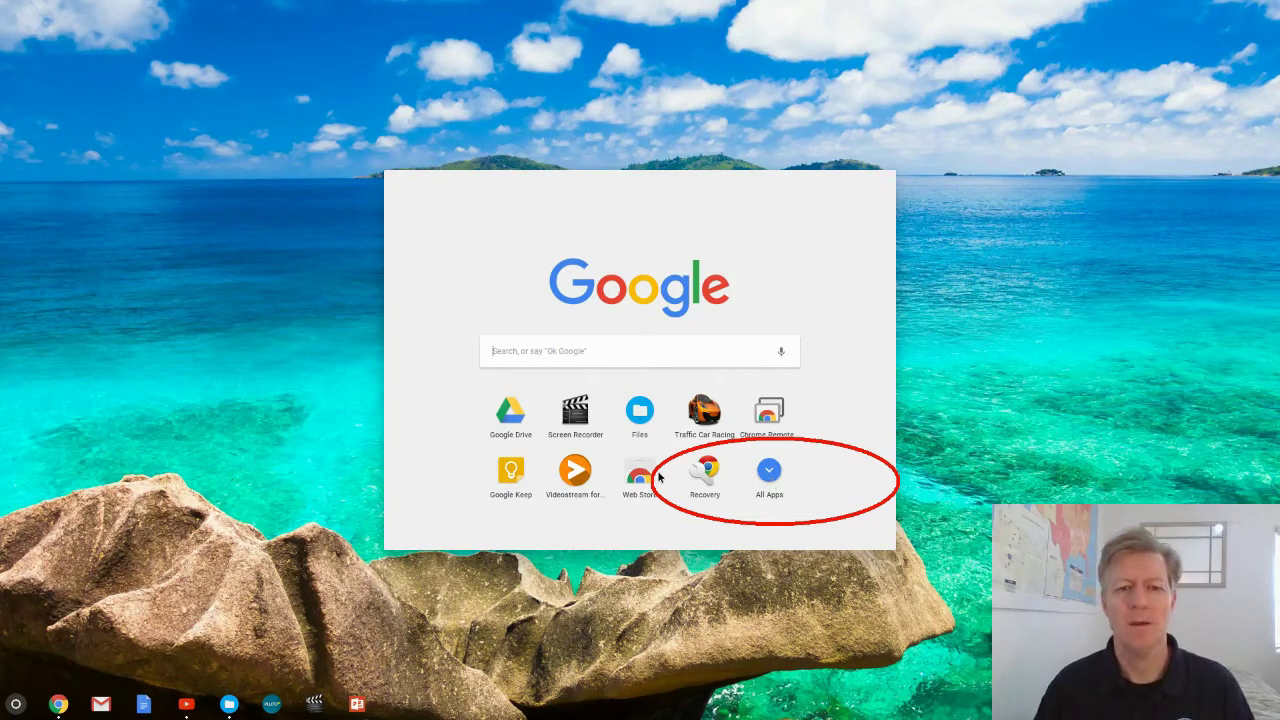
pyautogui.click(511, 413)
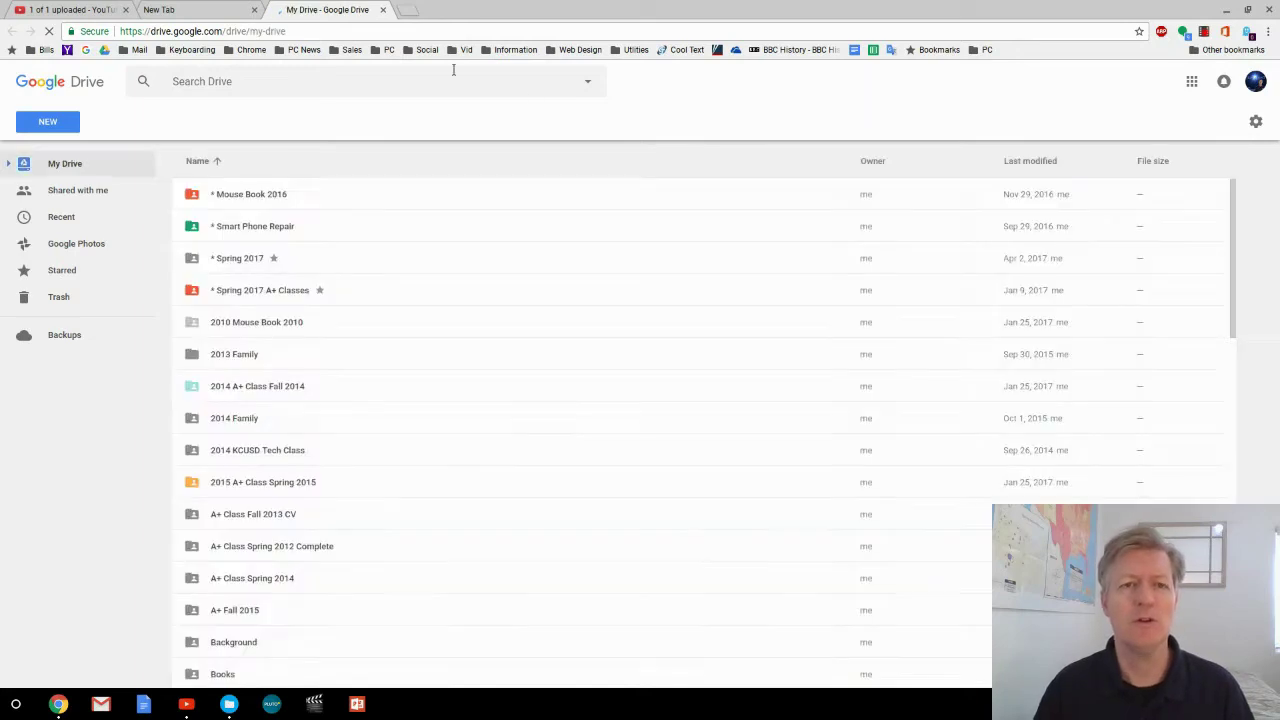
pyautogui.click(407, 12)
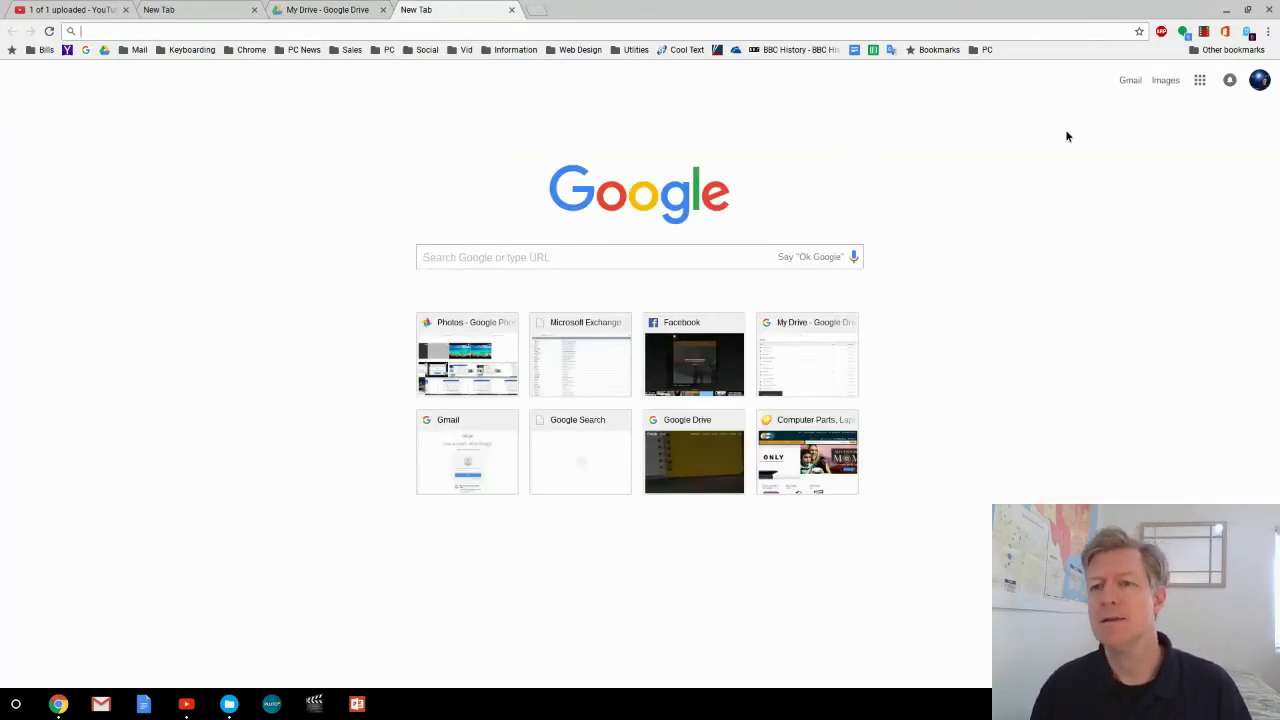
pyautogui.click(1200, 81)
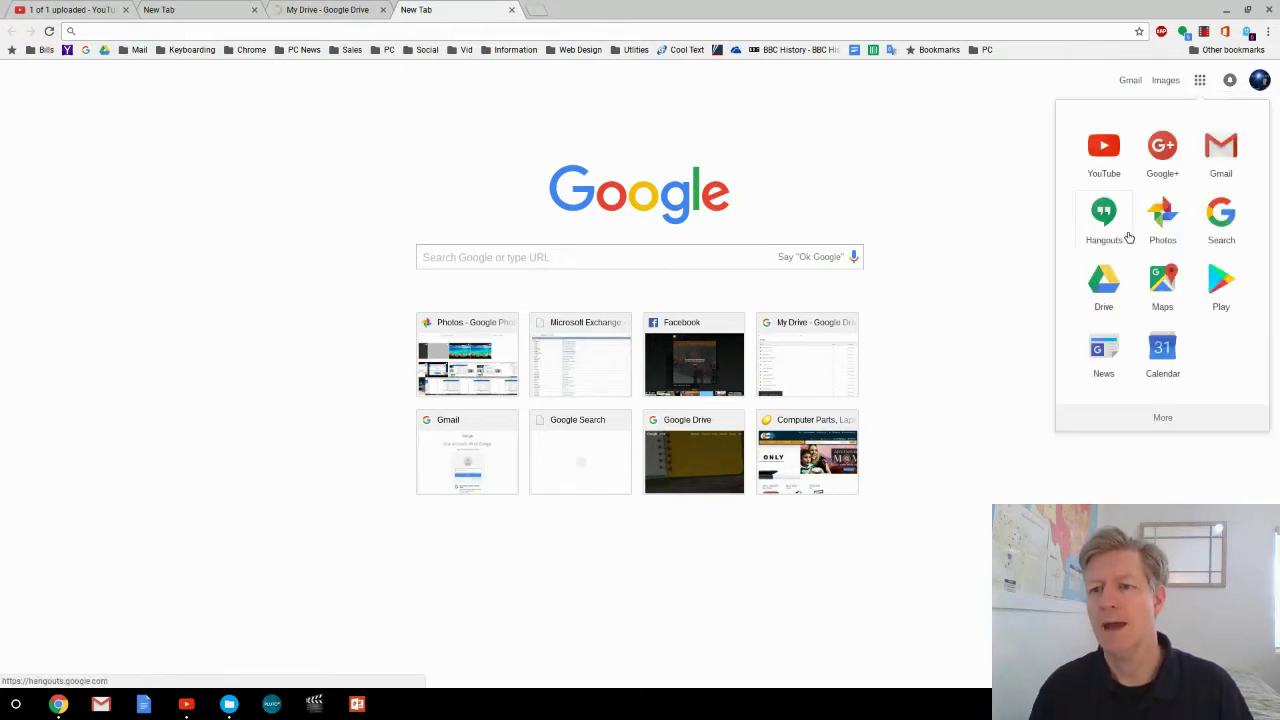
pyautogui.click(931, 151)
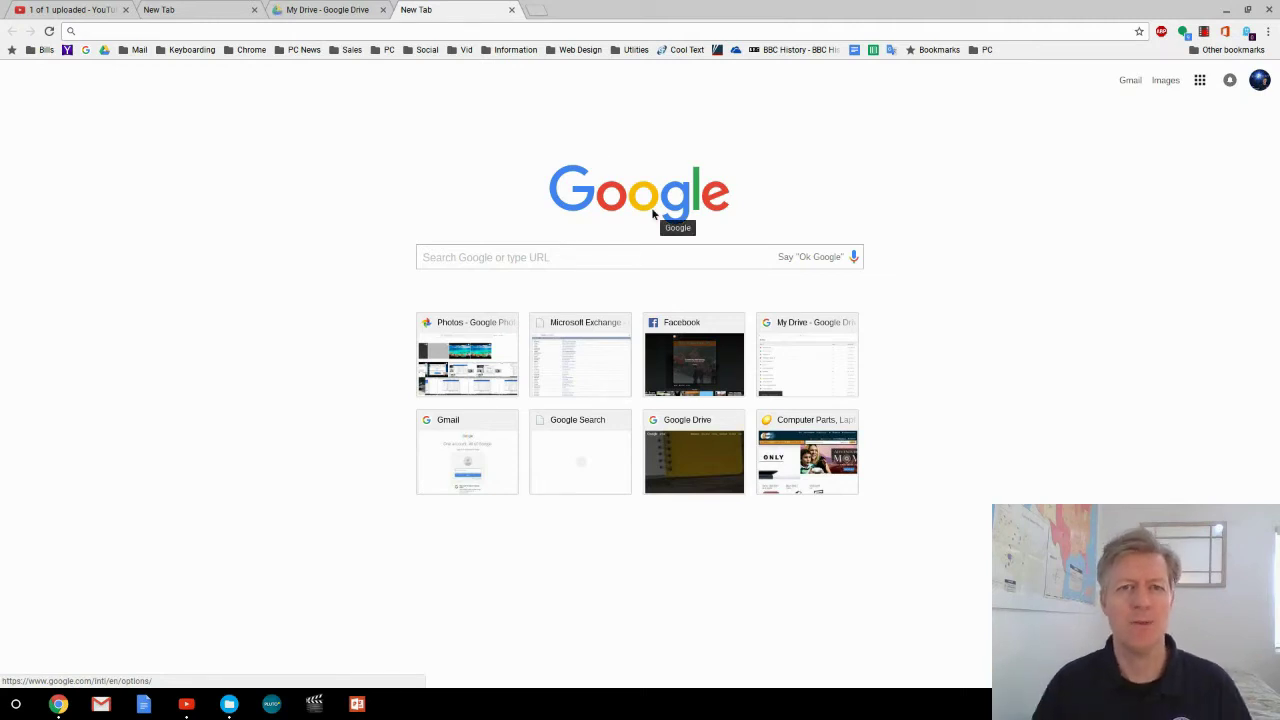
pyautogui.click(504, 33)
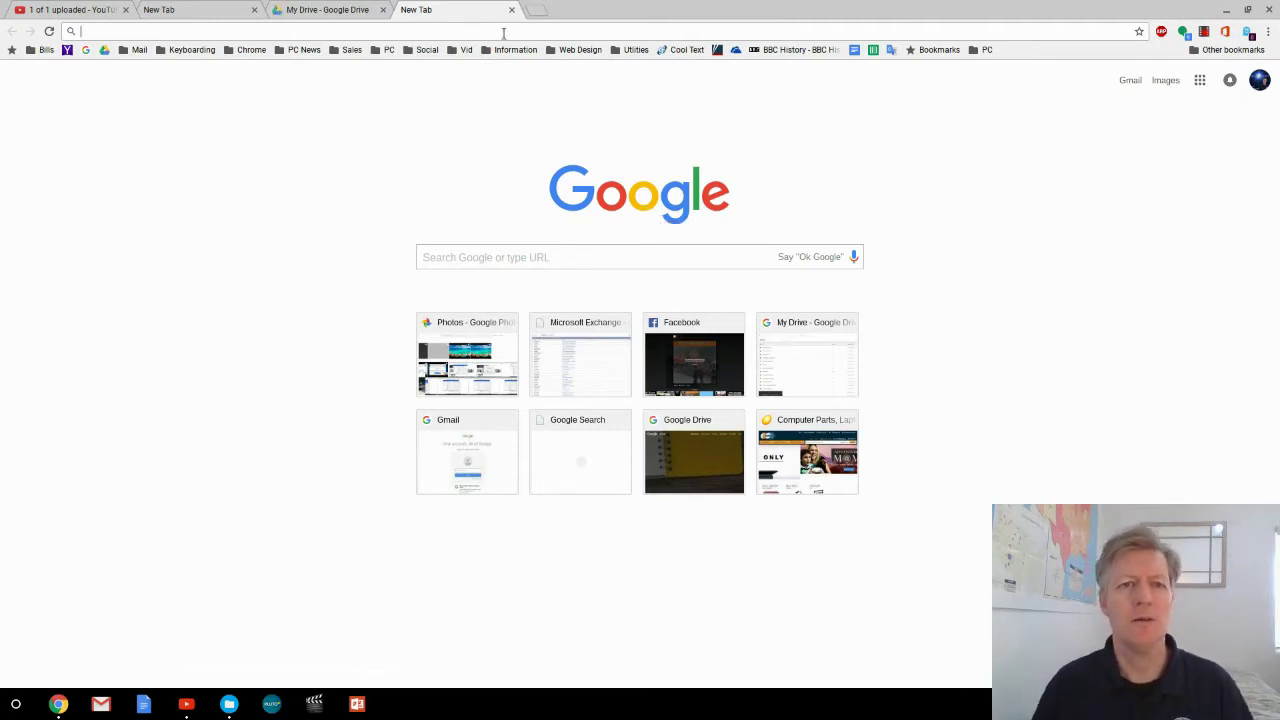
pyautogui.click(310, 9)
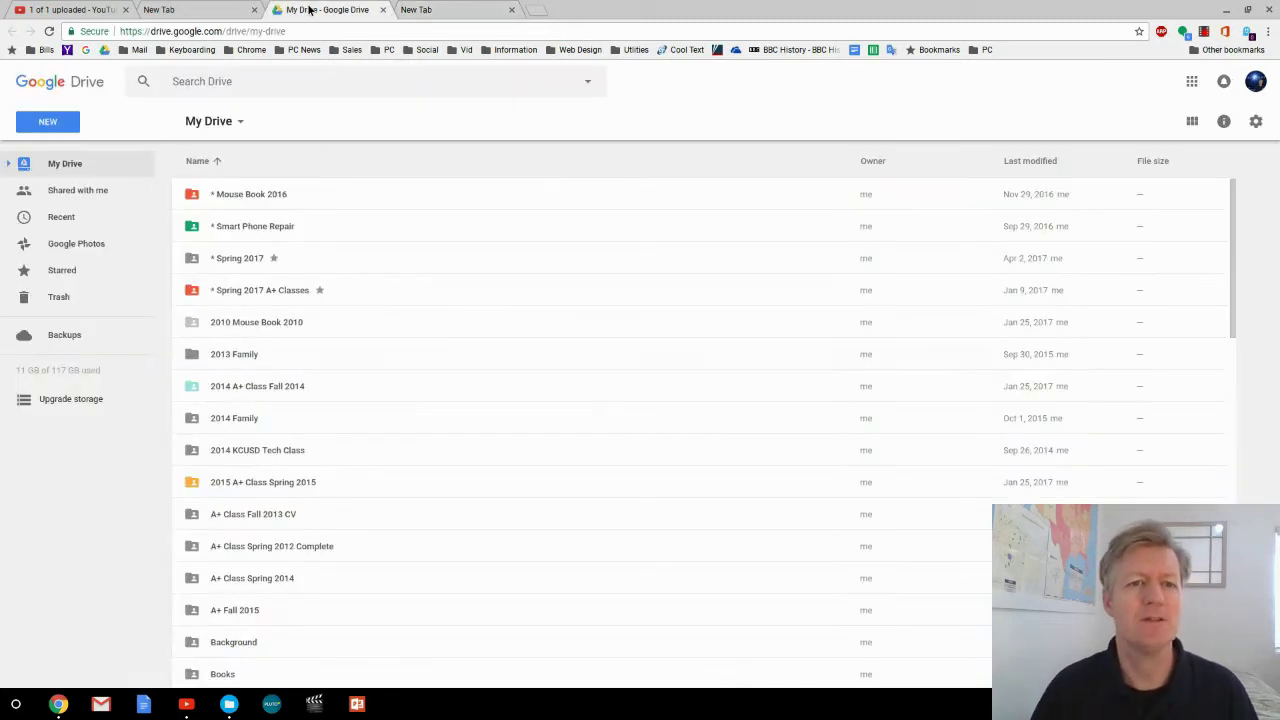
# - Review the types of items that can be created in Google Drive, including the additional apps, and skim the My Drive list
pyautogui.click(61, 126)
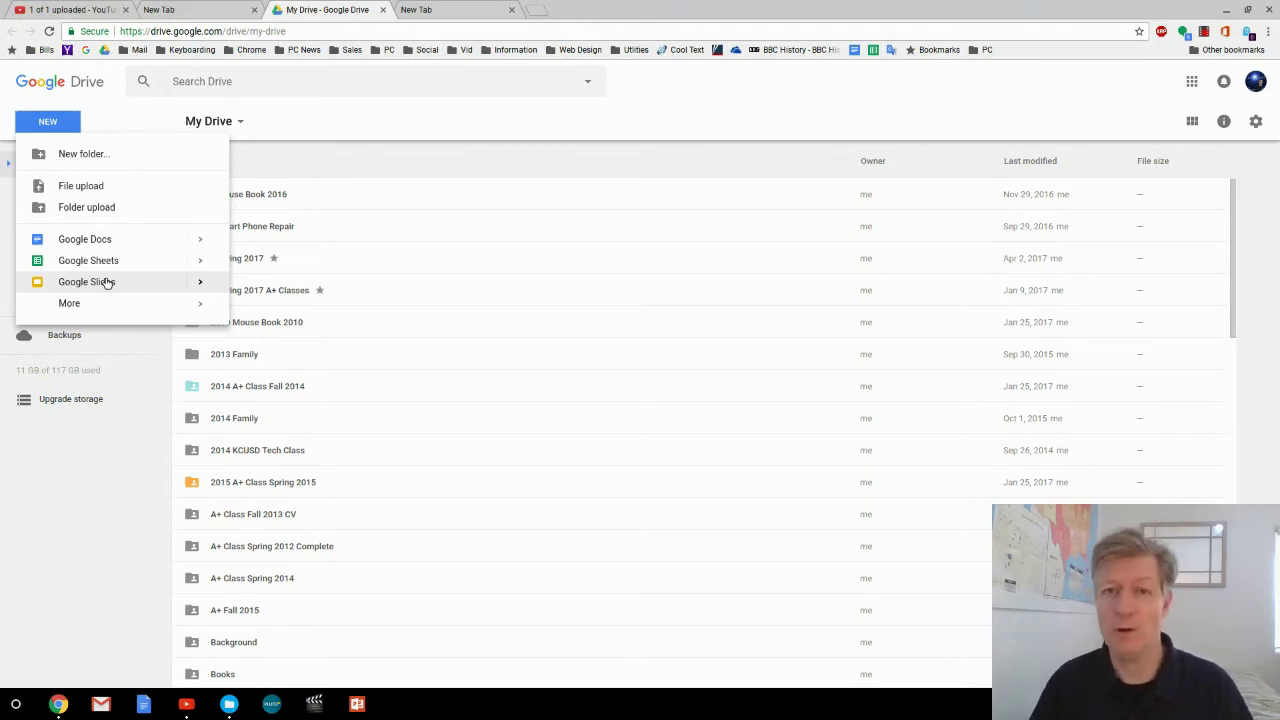
pyautogui.moveTo(101, 313)
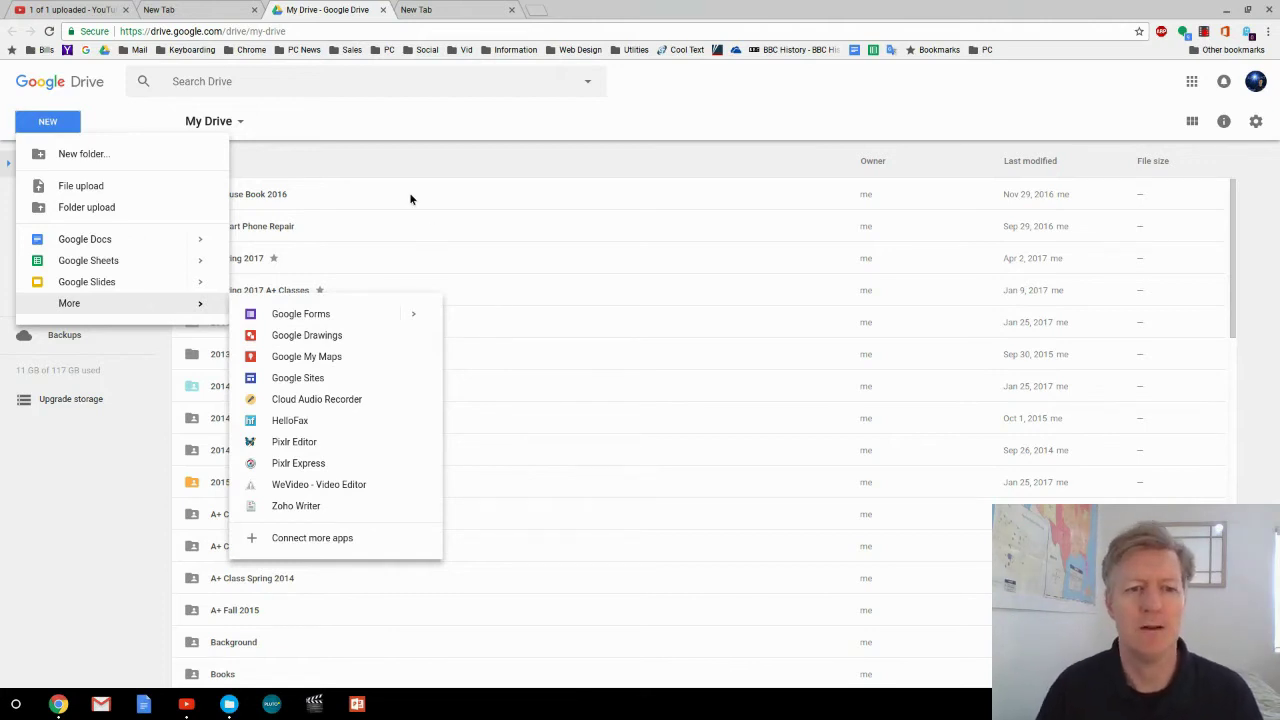
pyautogui.click(412, 130)
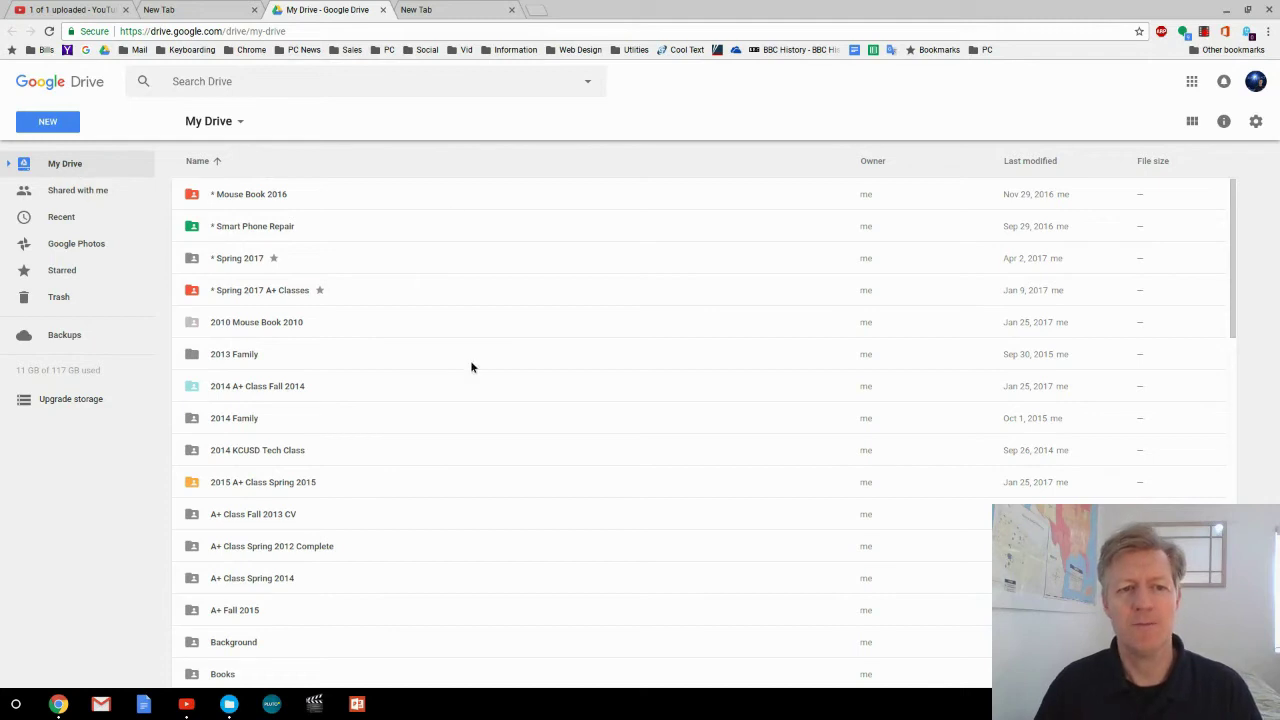
pyautogui.moveTo(1232, 262); pyautogui.dragTo(1264, 487)
pyautogui.moveTo(1237, 387); pyautogui.dragTo(1242, 243)
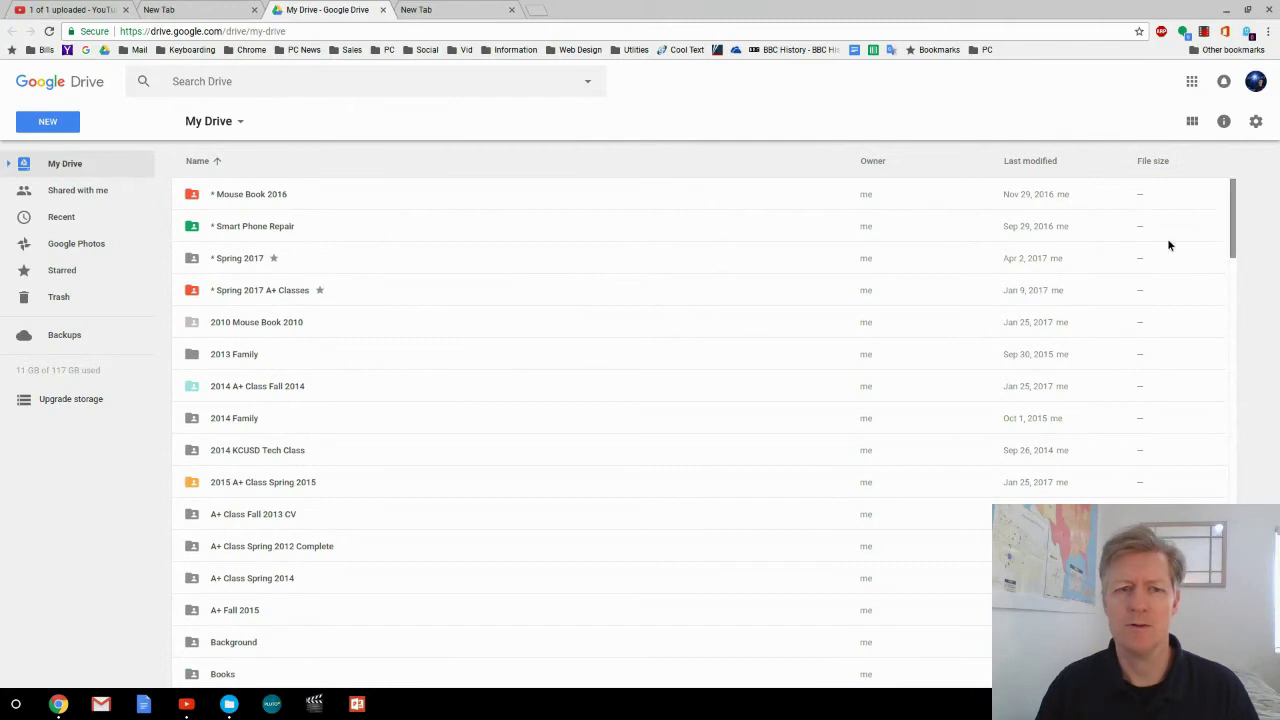
# - View the colour choices for the * Mouse Book 2016 folder and browse down through the My Drive files
pyautogui.rightClick(193, 199)
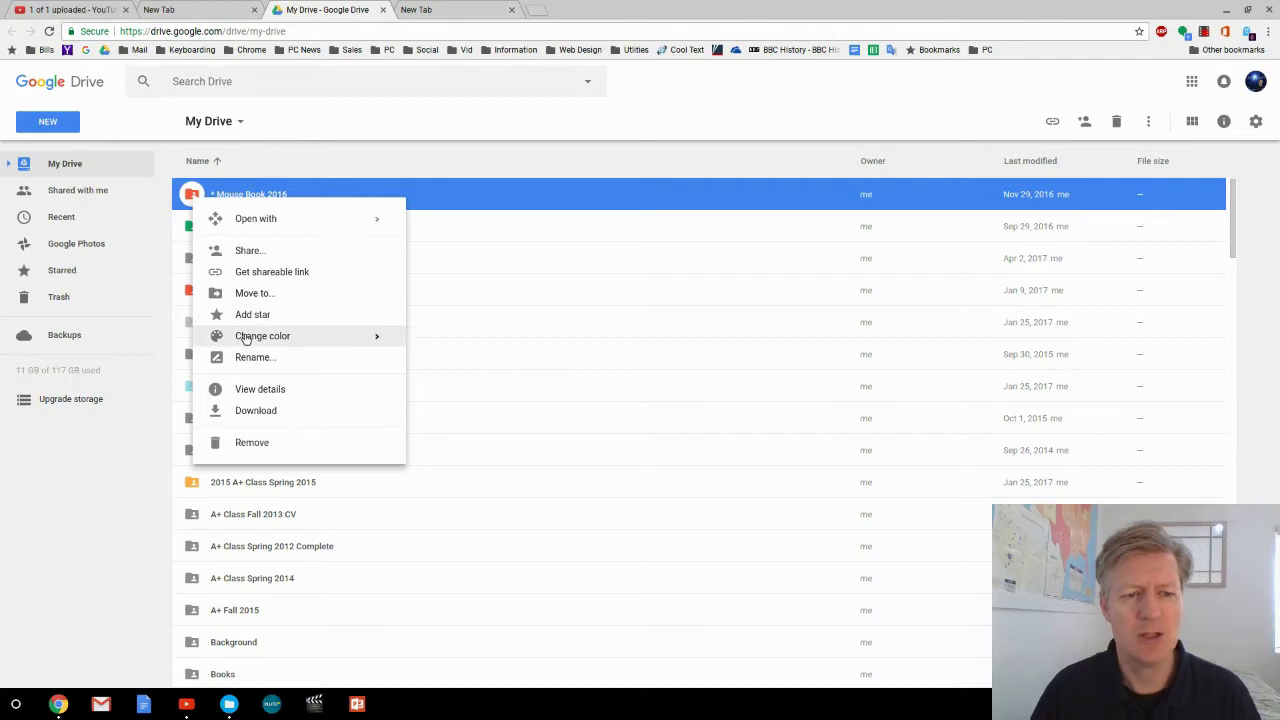
pyautogui.moveTo(246, 339)
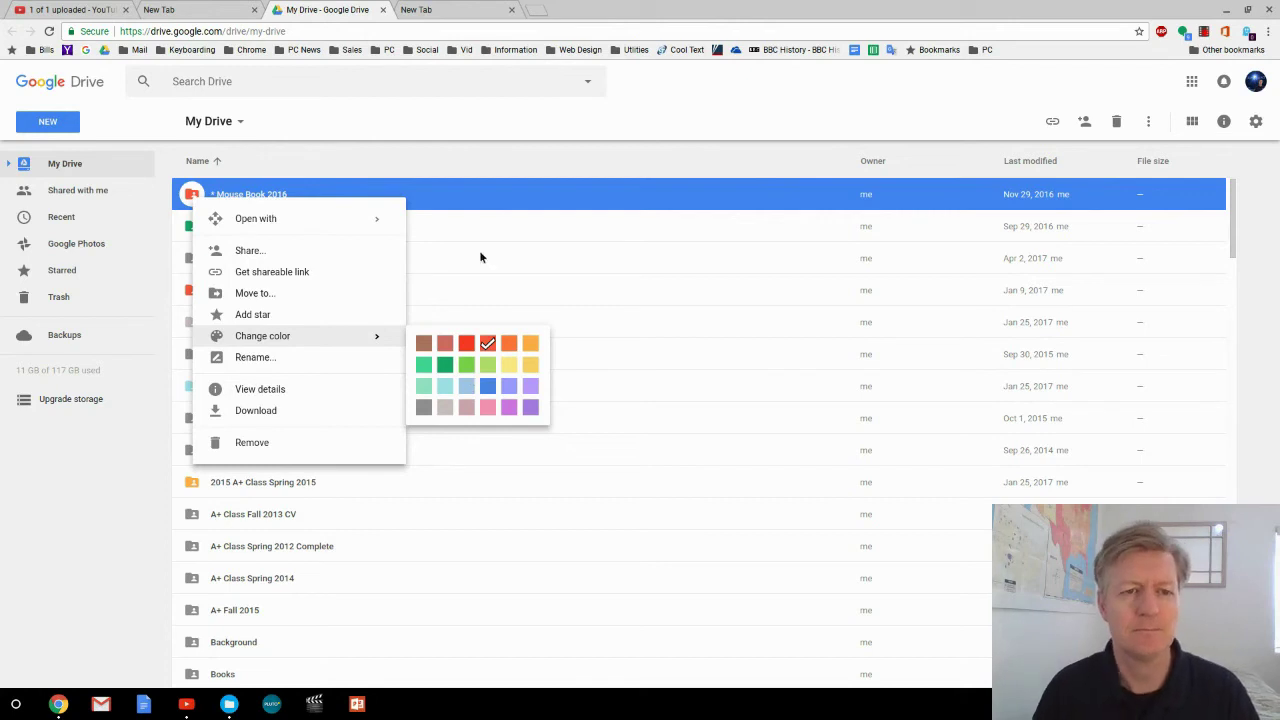
pyautogui.click(467, 135)
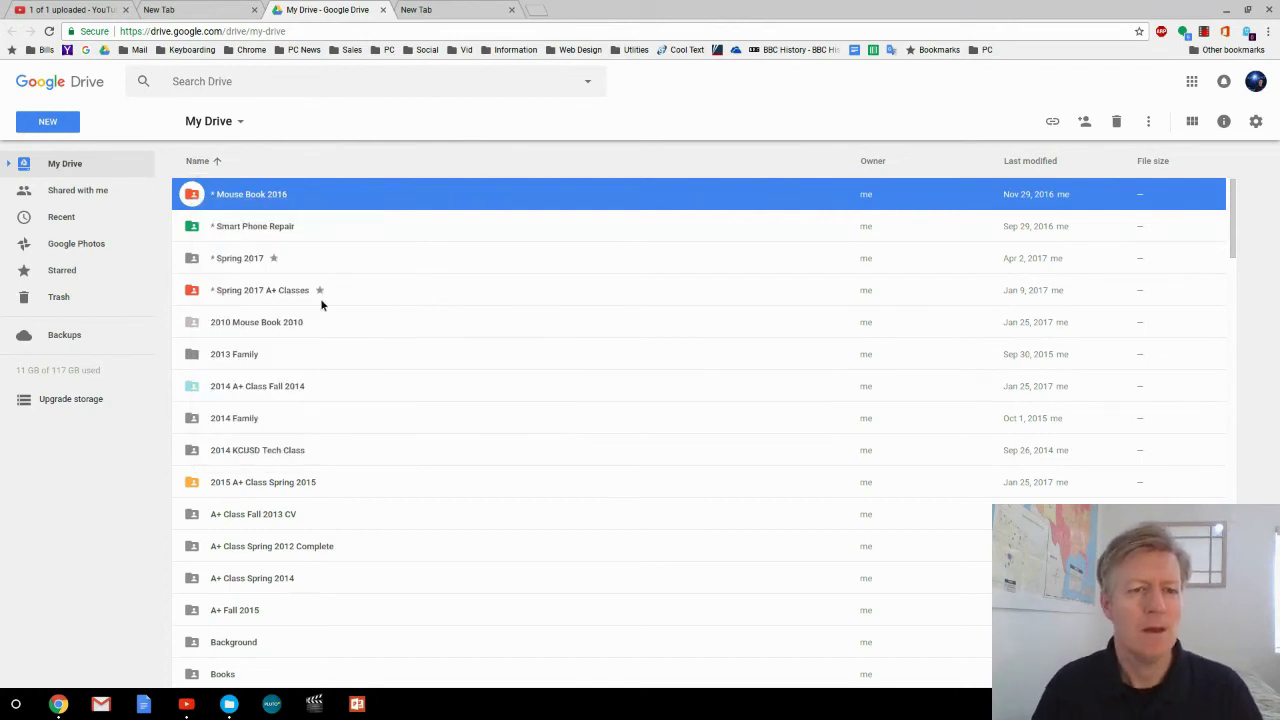
pyautogui.scroll(-20, 365, 267)
pyautogui.scroll(5, 281, 358)
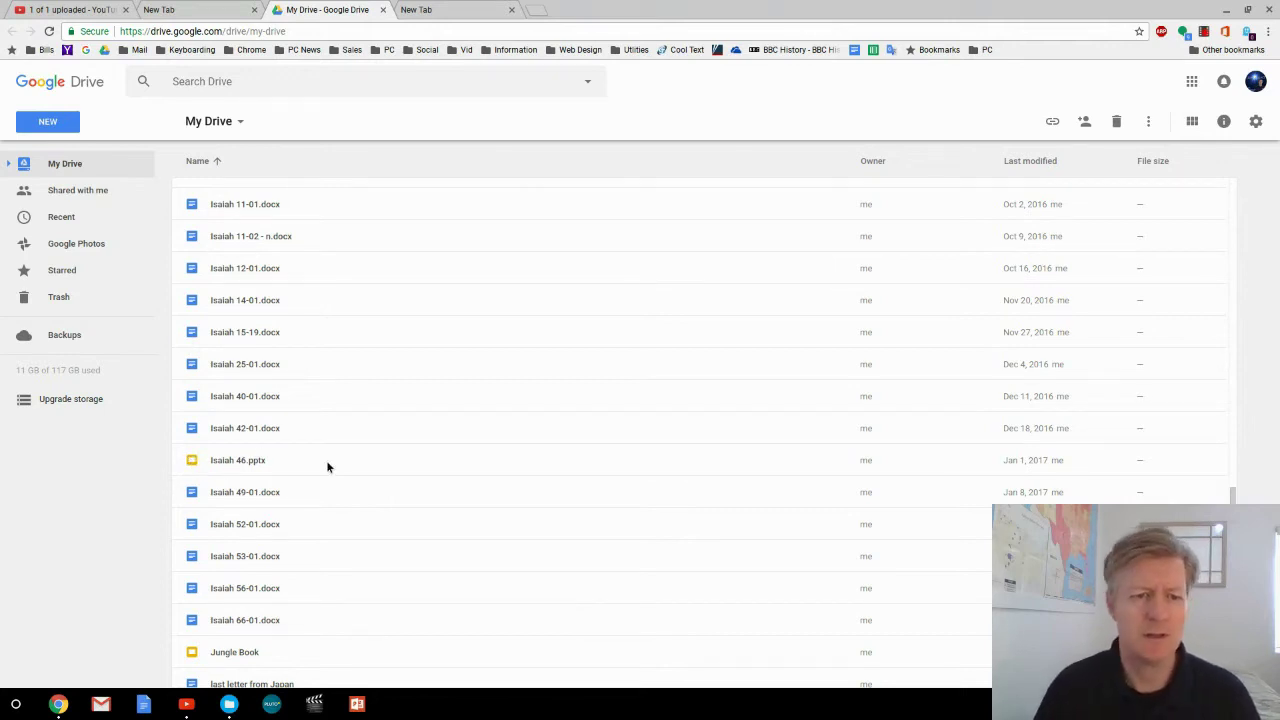
pyautogui.scroll(-5, 326, 467)
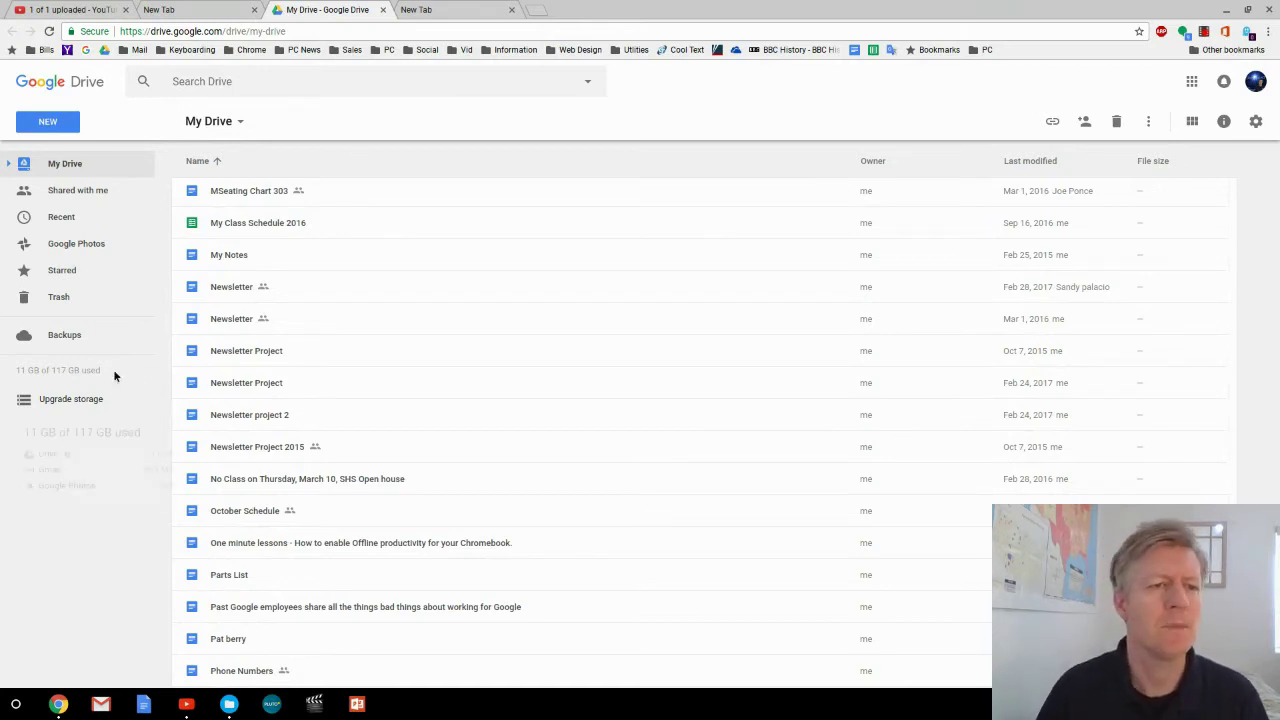
# - Browse the files under Shared with me and view the Recent list in Google Drive
pyautogui.click(43, 197)
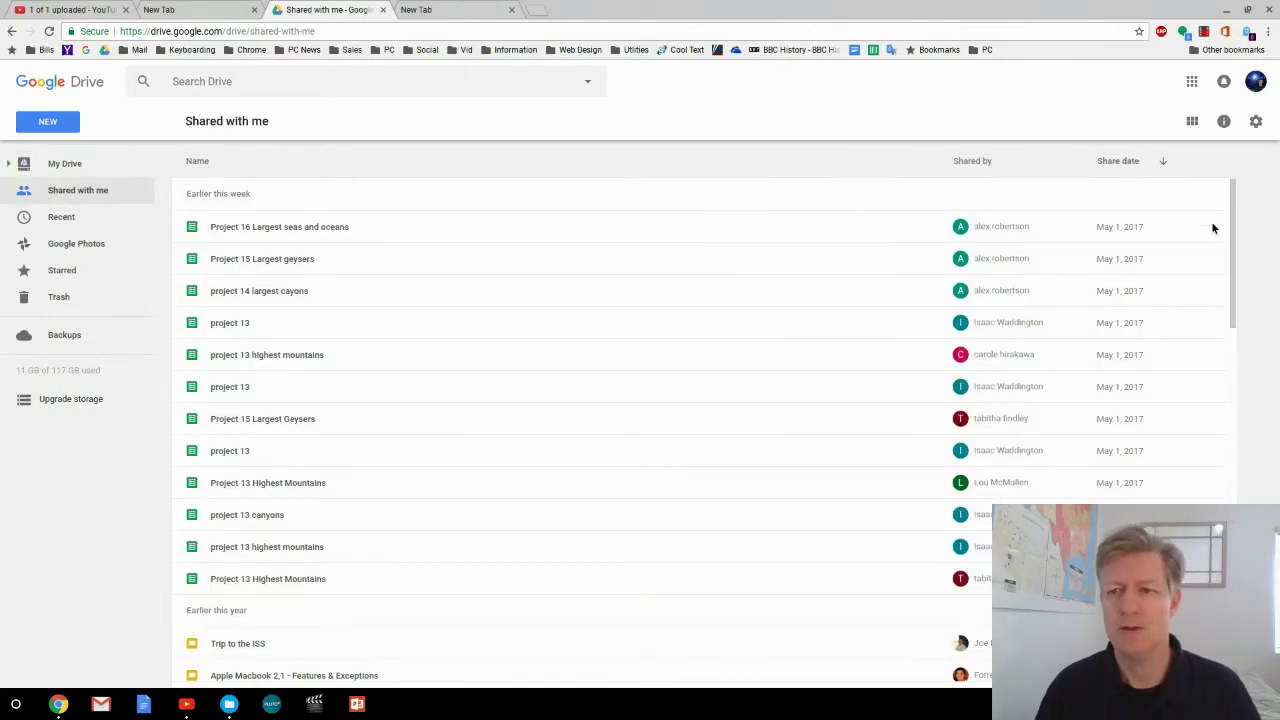
pyautogui.moveTo(1233, 208); pyautogui.dragTo(1265, 432)
pyautogui.scroll(15, 1212, 324)
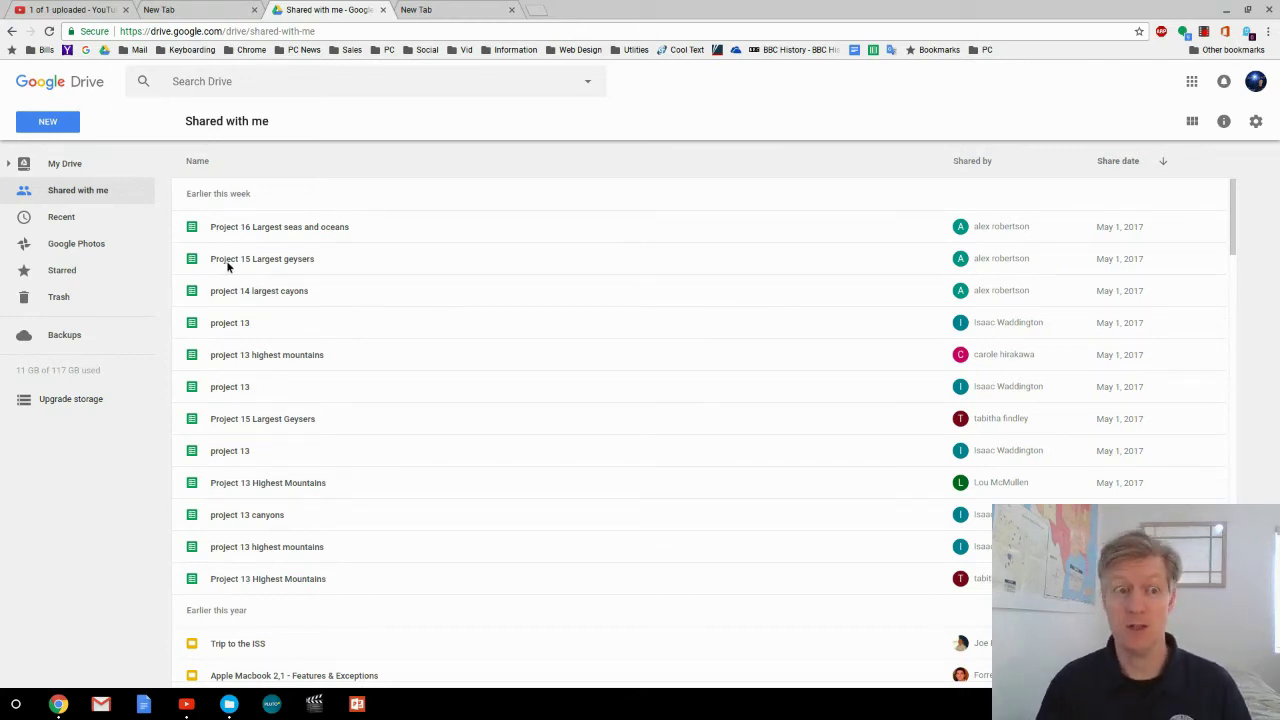
pyautogui.click(61, 219)
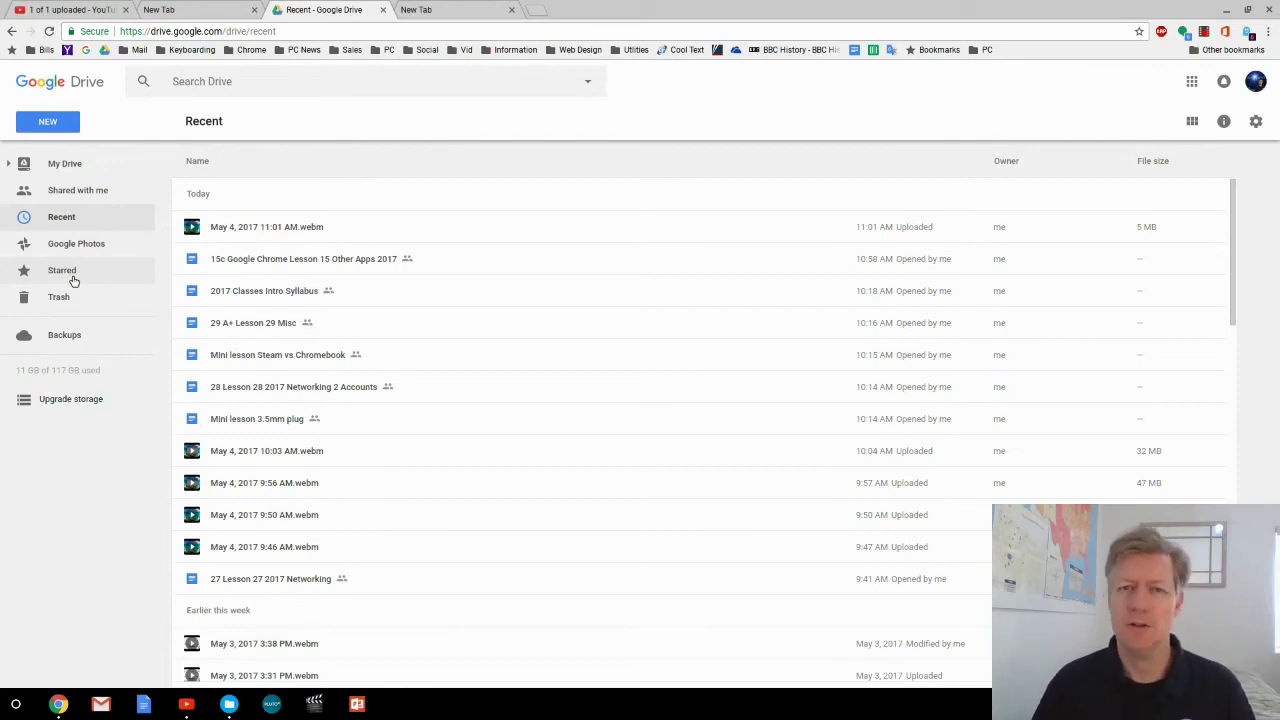
# - Add a star to the shared Mazda spreadsheet in My Drive
pyautogui.click(66, 165)
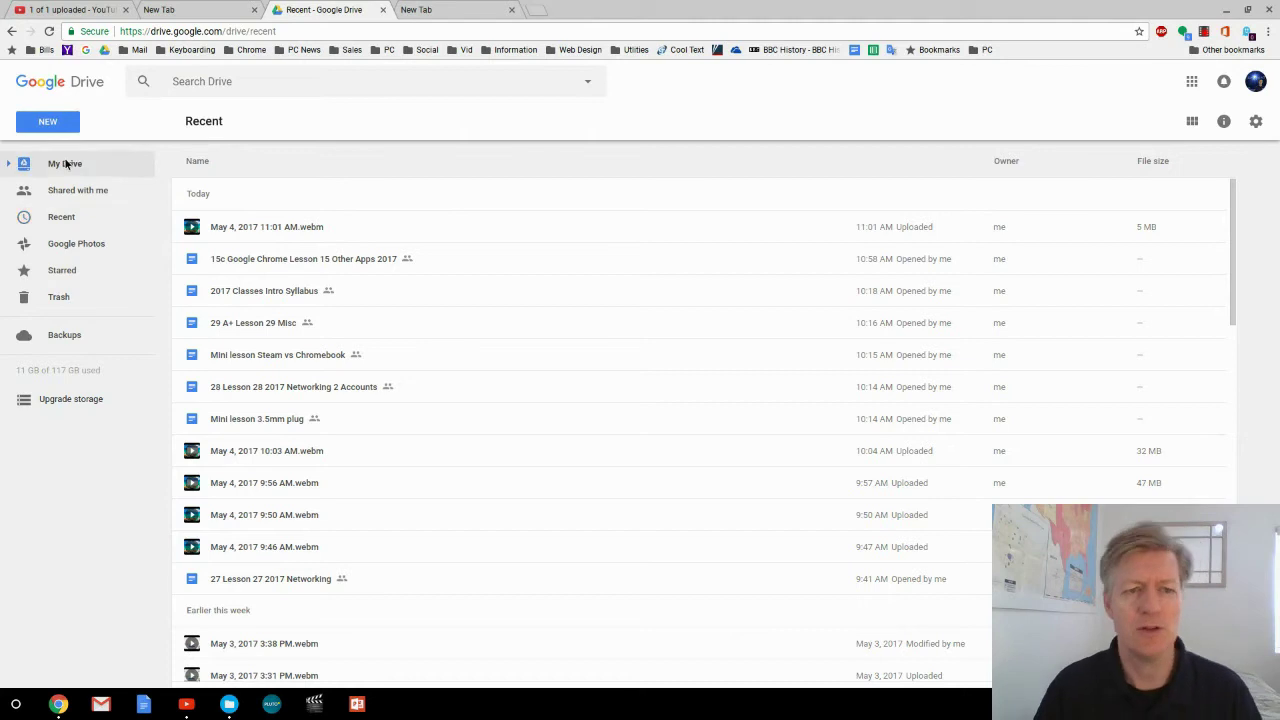
pyautogui.scroll(-20, 355, 386)
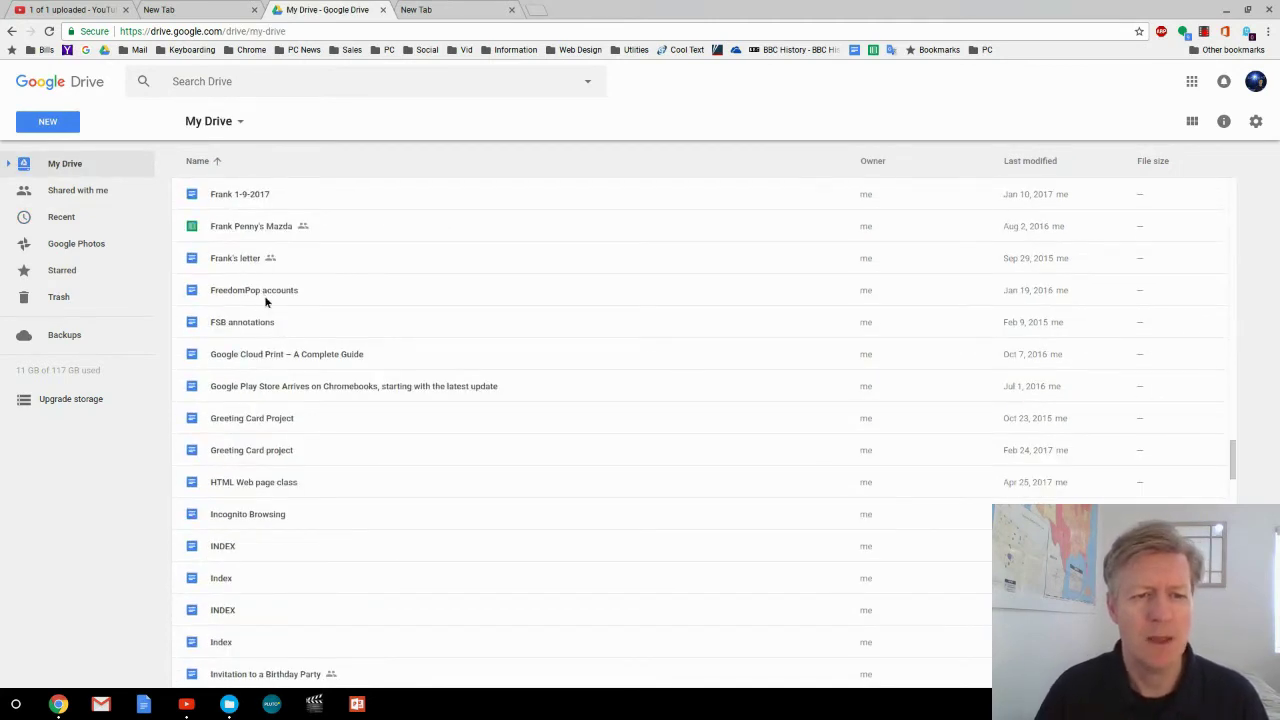
pyautogui.click(237, 235)
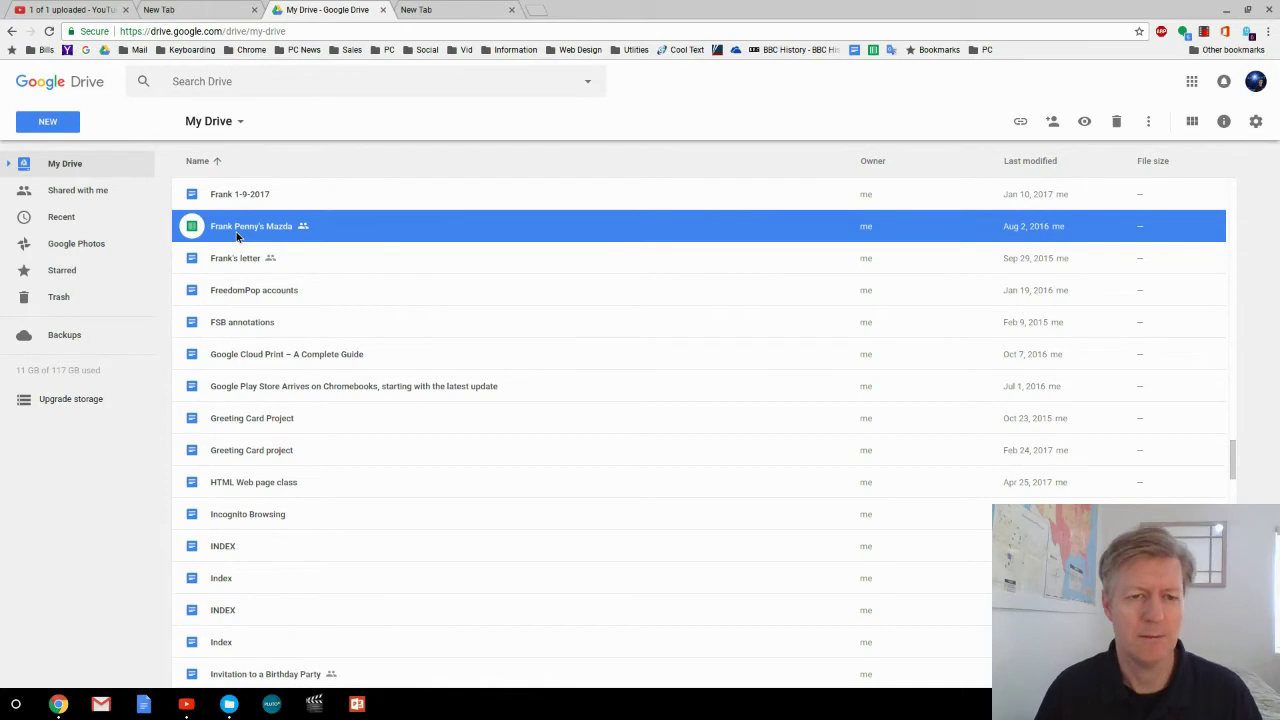
pyautogui.rightClick(237, 235)
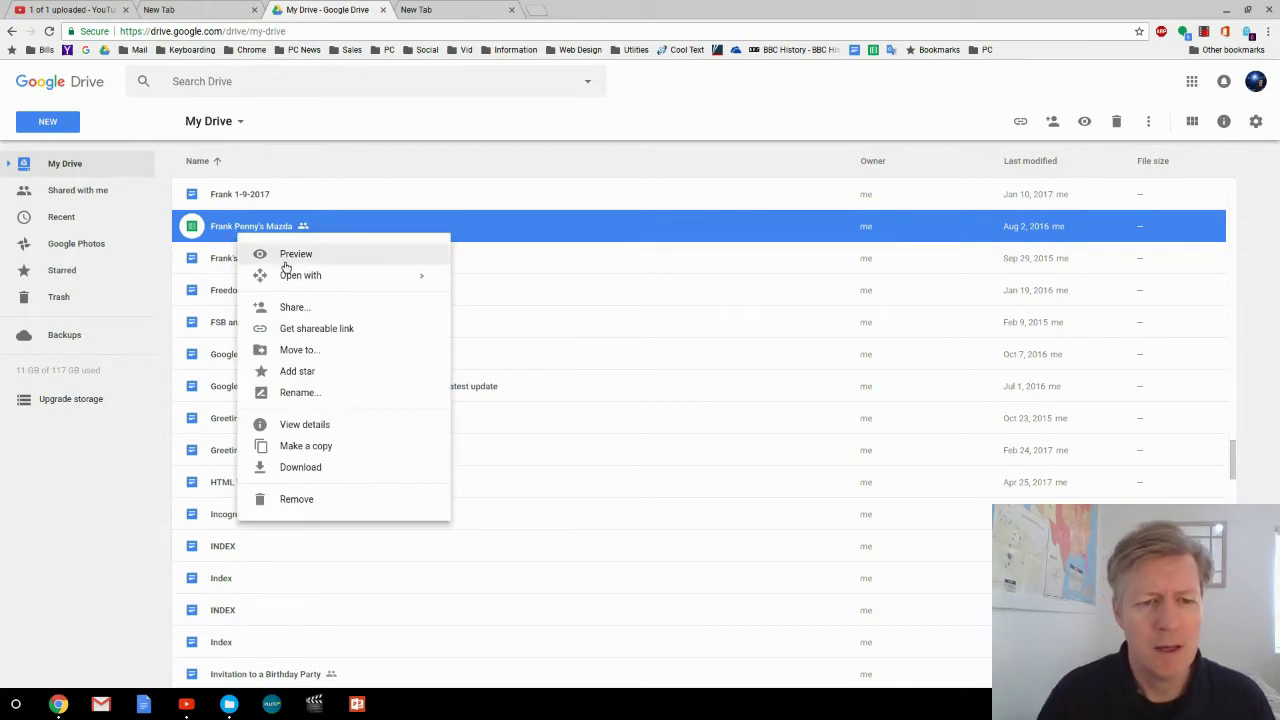
pyautogui.click(305, 375)
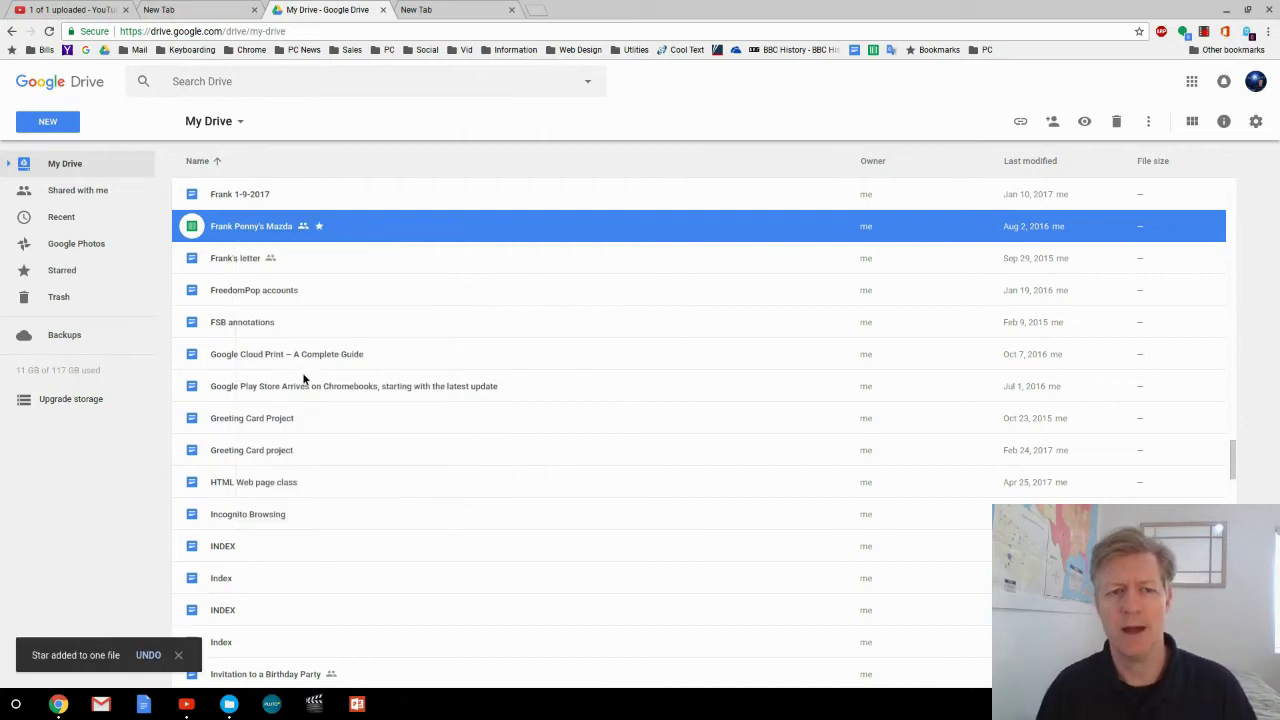
# - View the Starred items in Google Drive and review the additional actions available for the Mazda spreadsheet
pyautogui.click(62, 278)
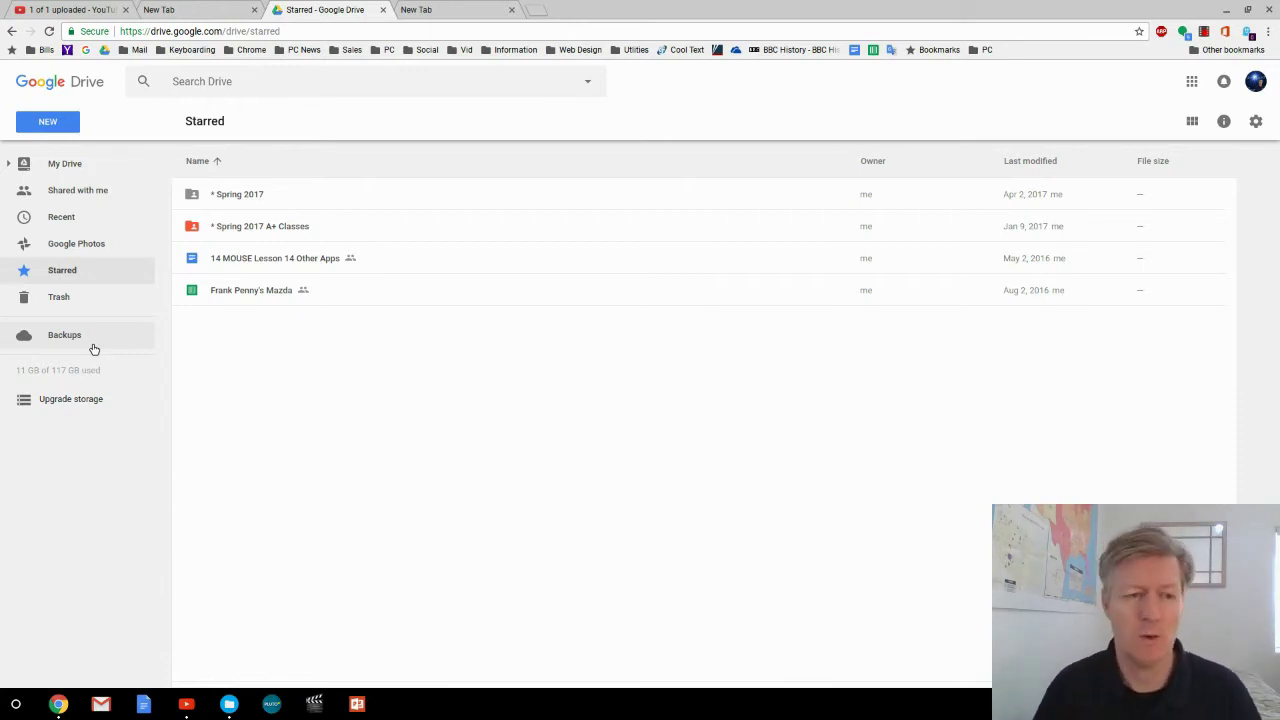
pyautogui.moveTo(97, 400)
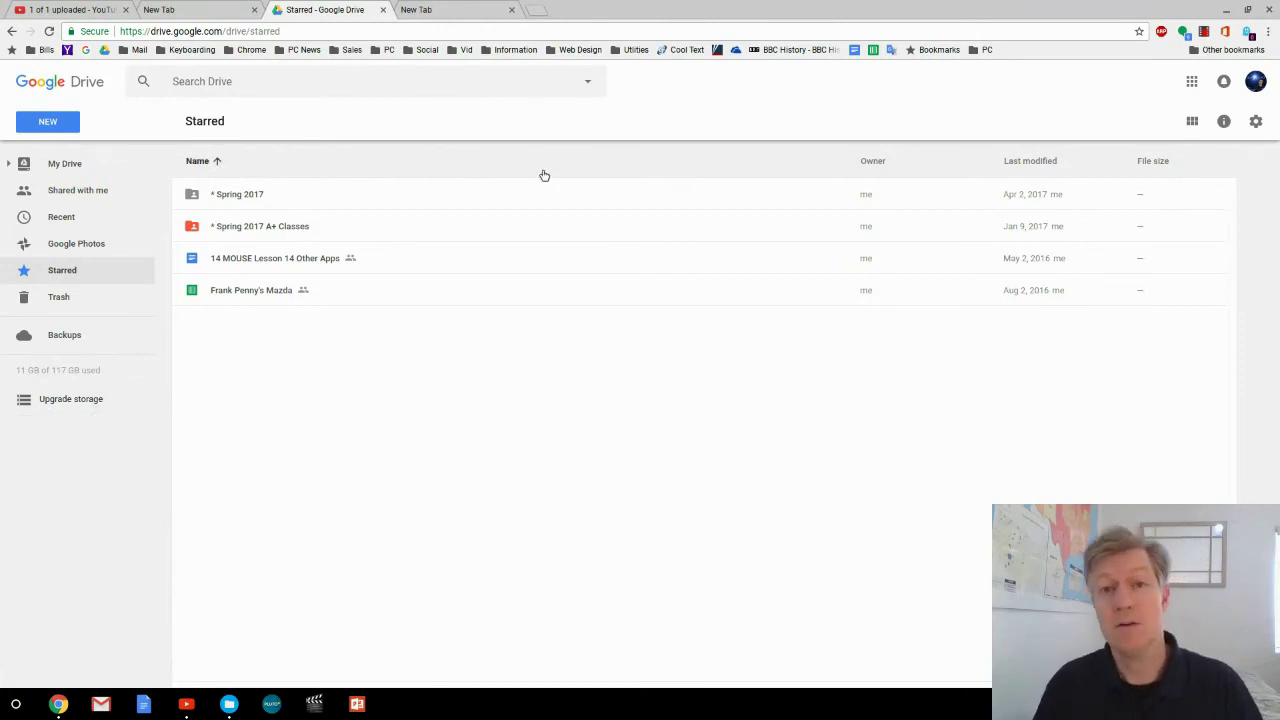
pyautogui.click(241, 289)
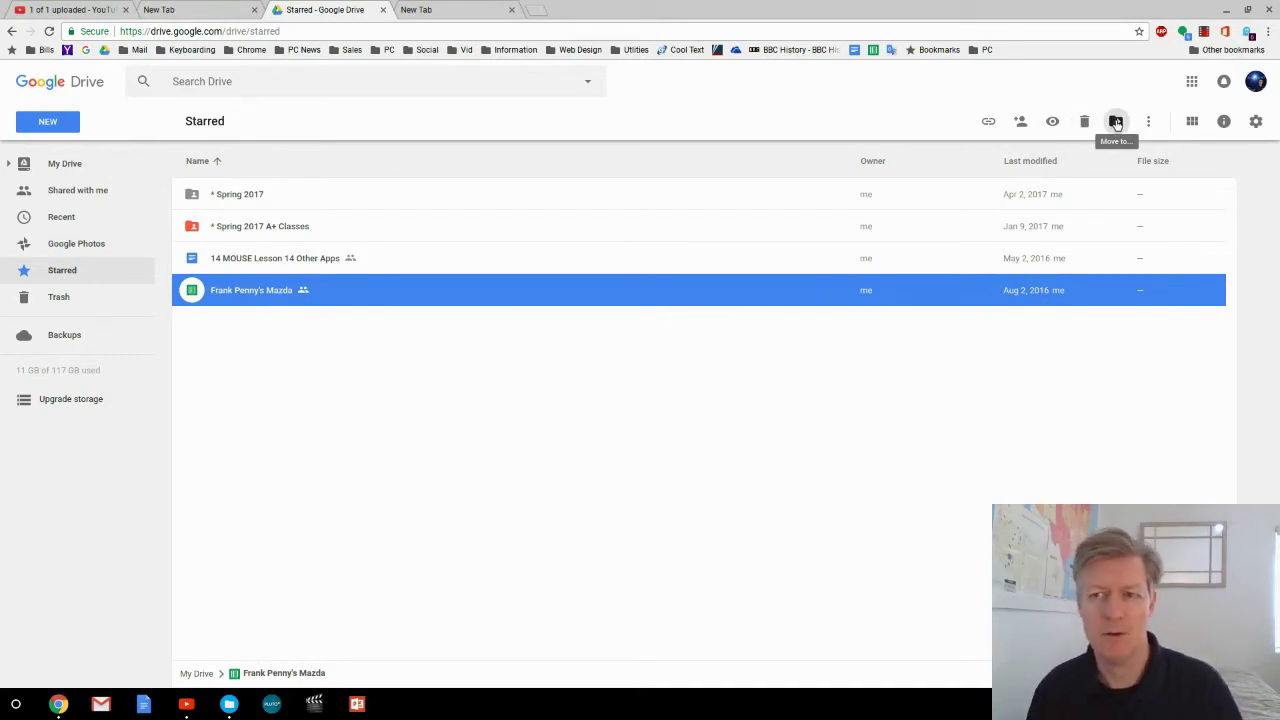
pyautogui.click(1149, 122)
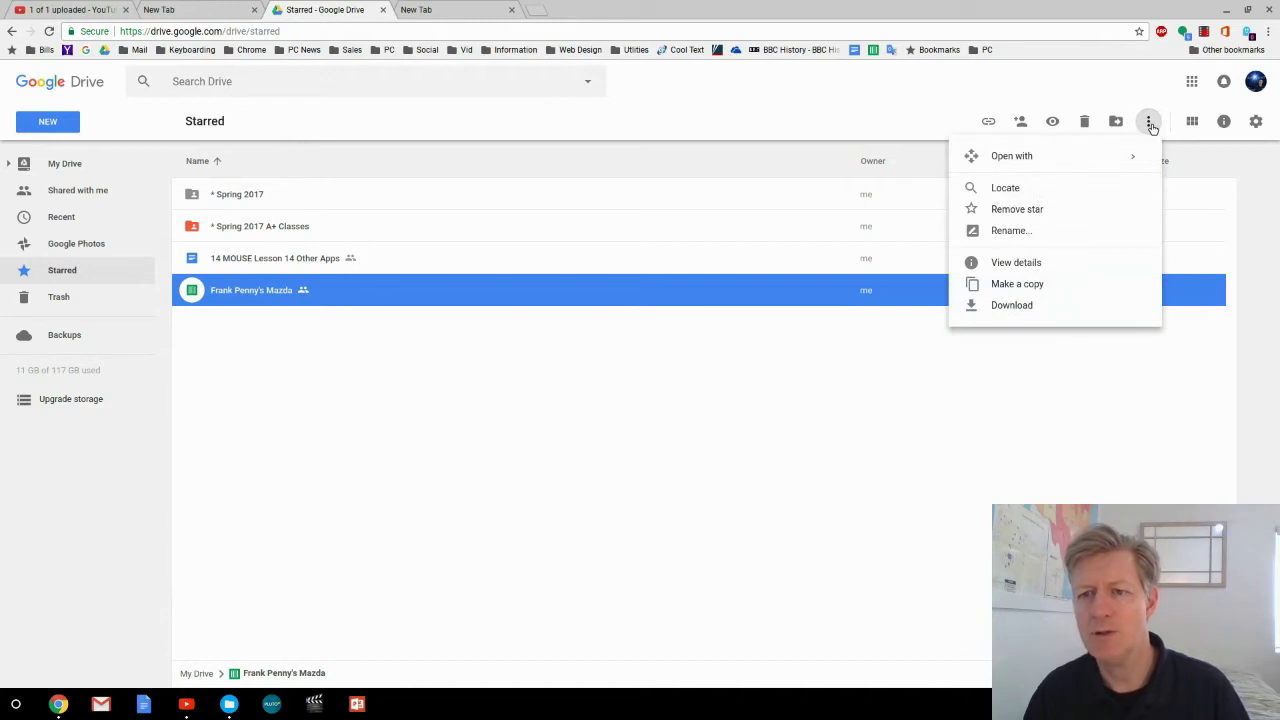
pyautogui.moveTo(1094, 152)
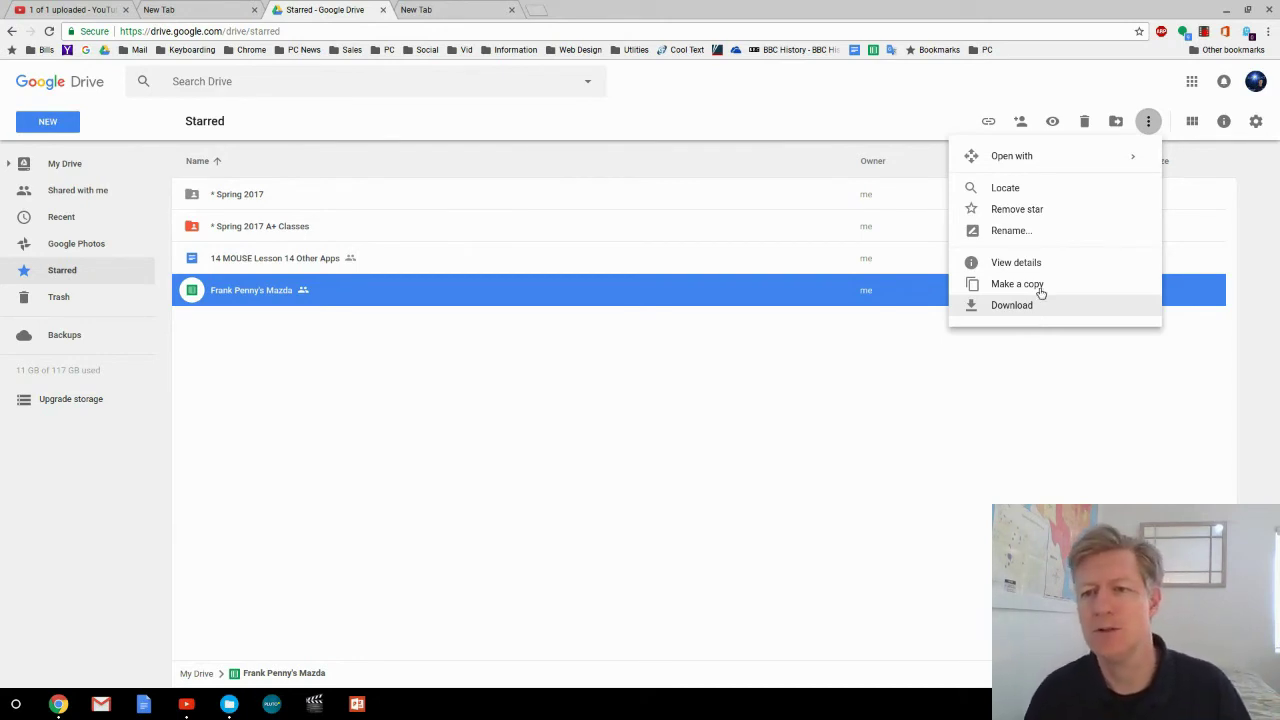
pyautogui.click(1053, 76)
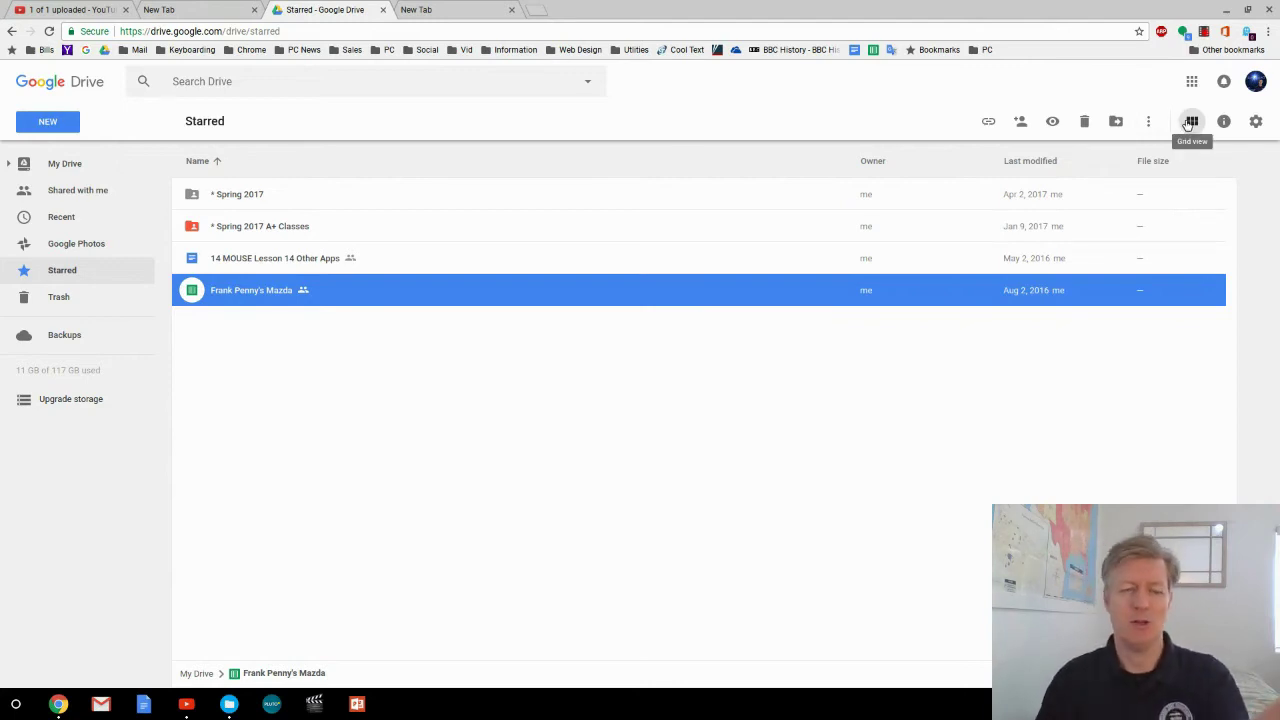
# - Compare the grid and list layouts of the Starred items, ending in list layout, and view the available settings options
pyautogui.click(1189, 122)
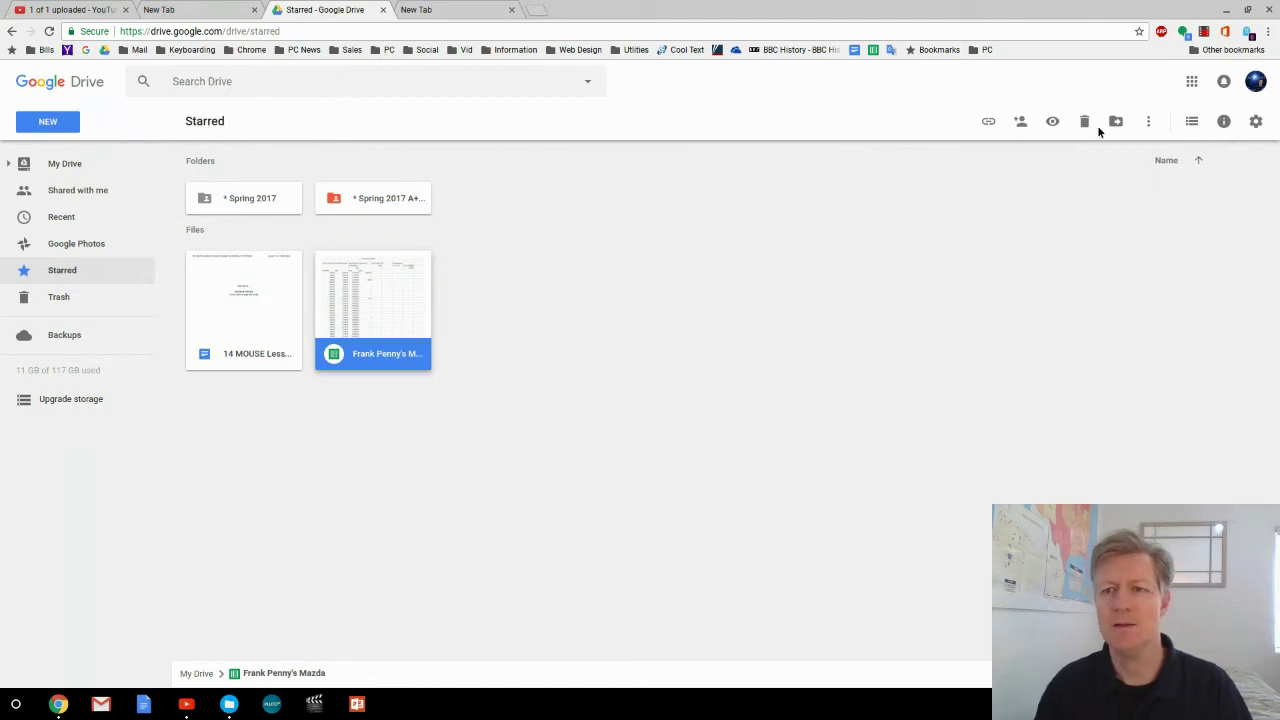
pyautogui.click(1192, 124)
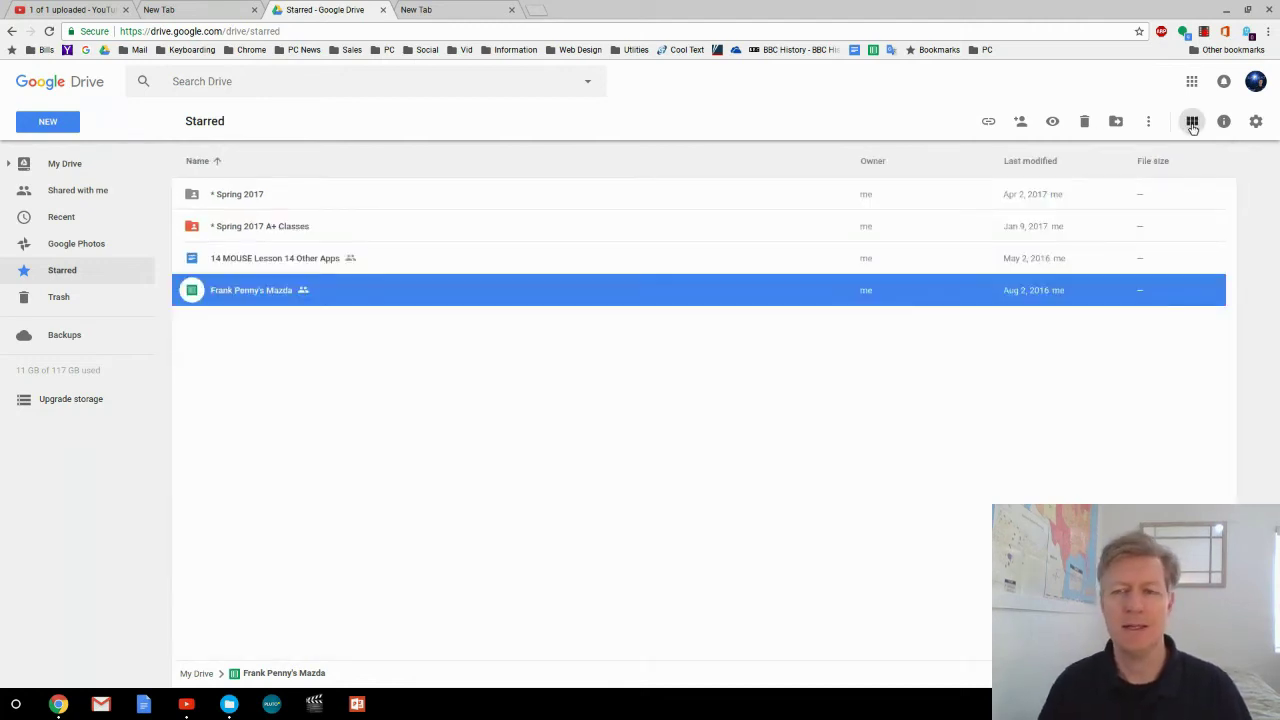
pyautogui.click(1192, 124)
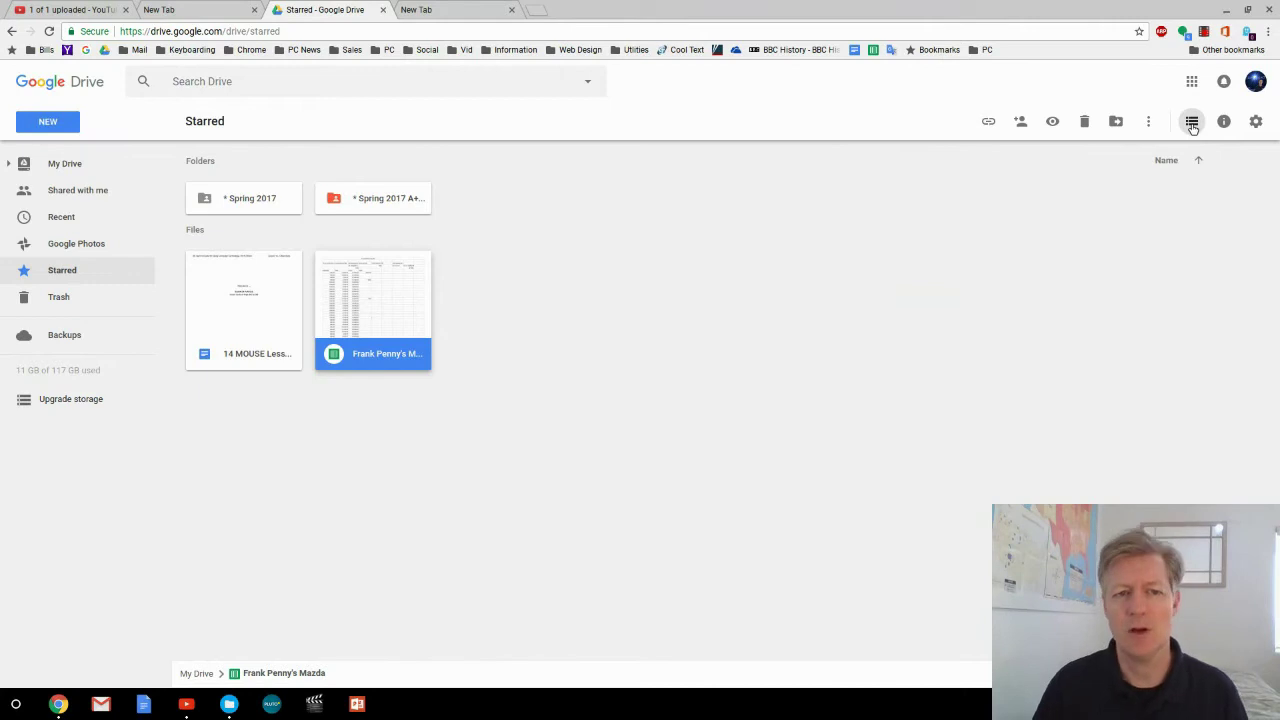
pyautogui.click(1192, 124)
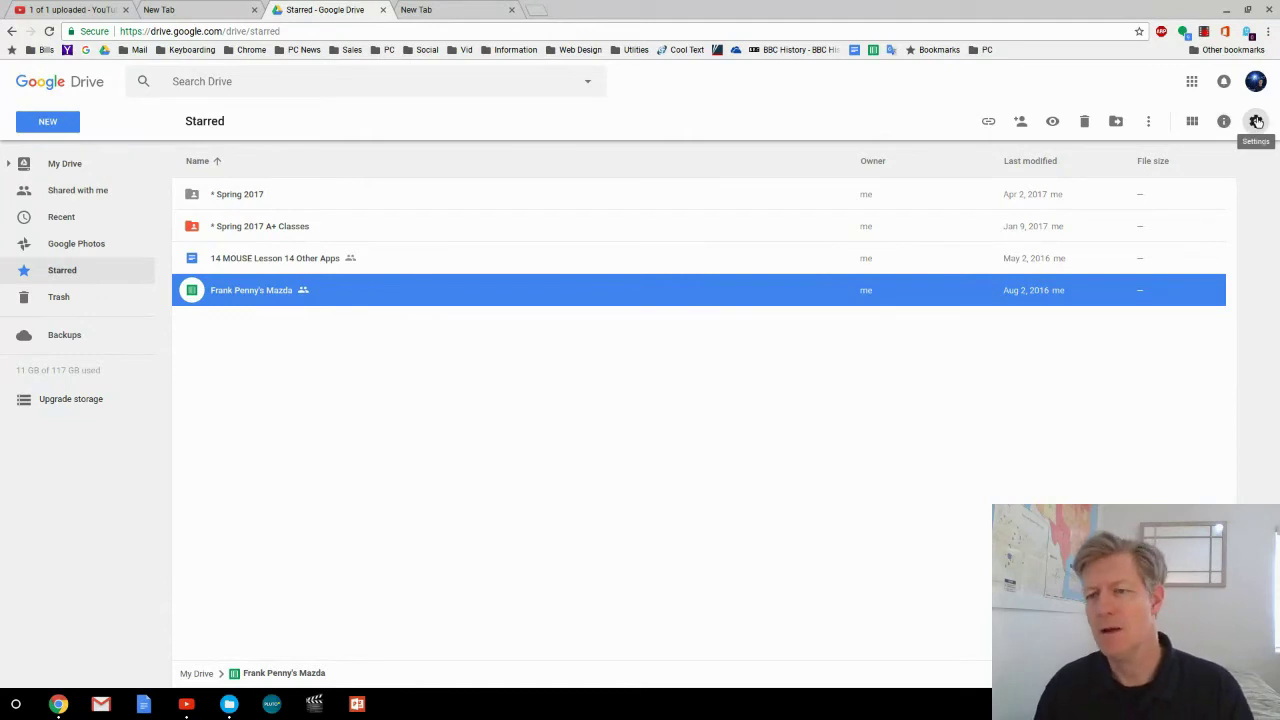
pyautogui.click(1257, 121)
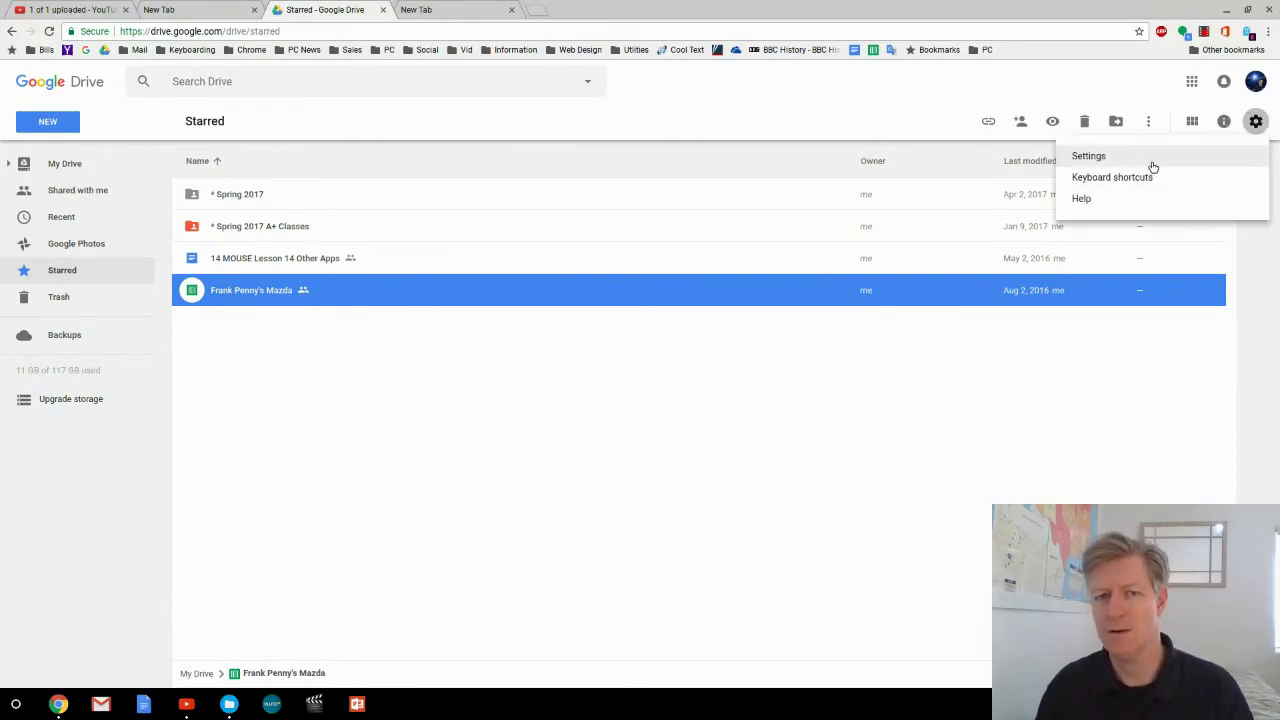
pyautogui.click(880, 105)
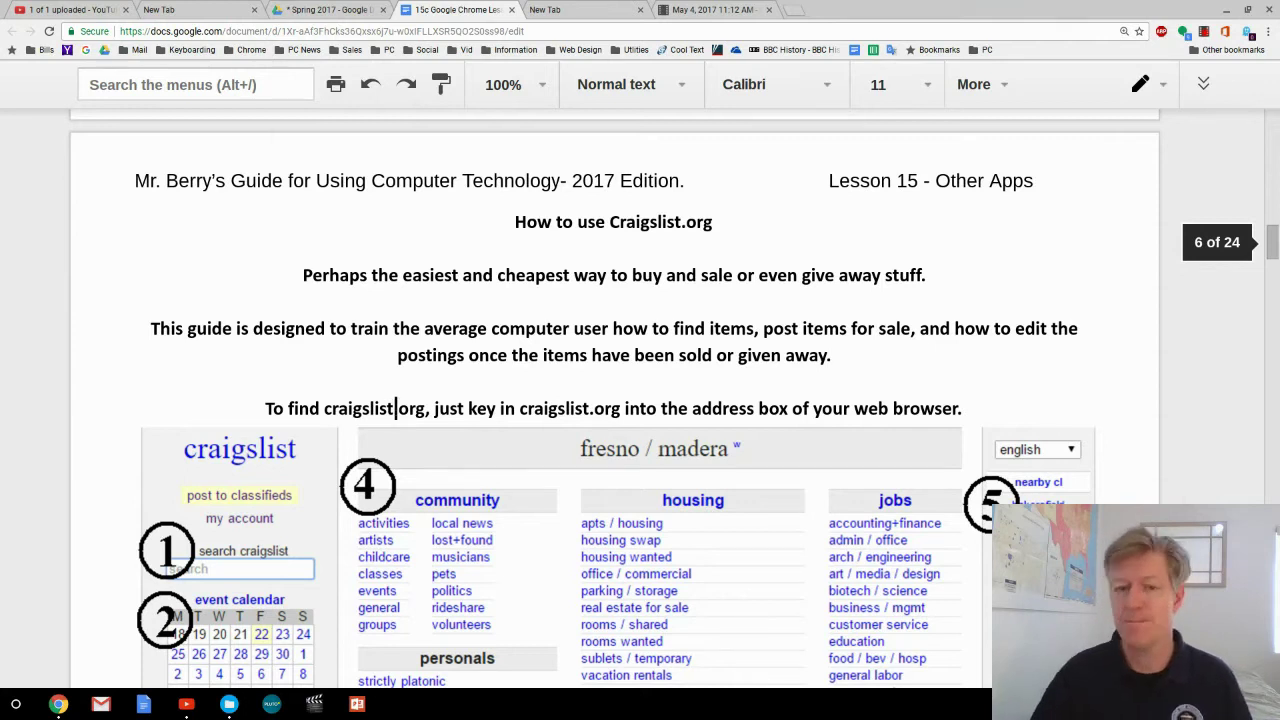
# - Look over the How to use Craigslist.org page and its numbered site screenshot in the Lesson 15 document
pyautogui.scroll(-1, 809, 525)
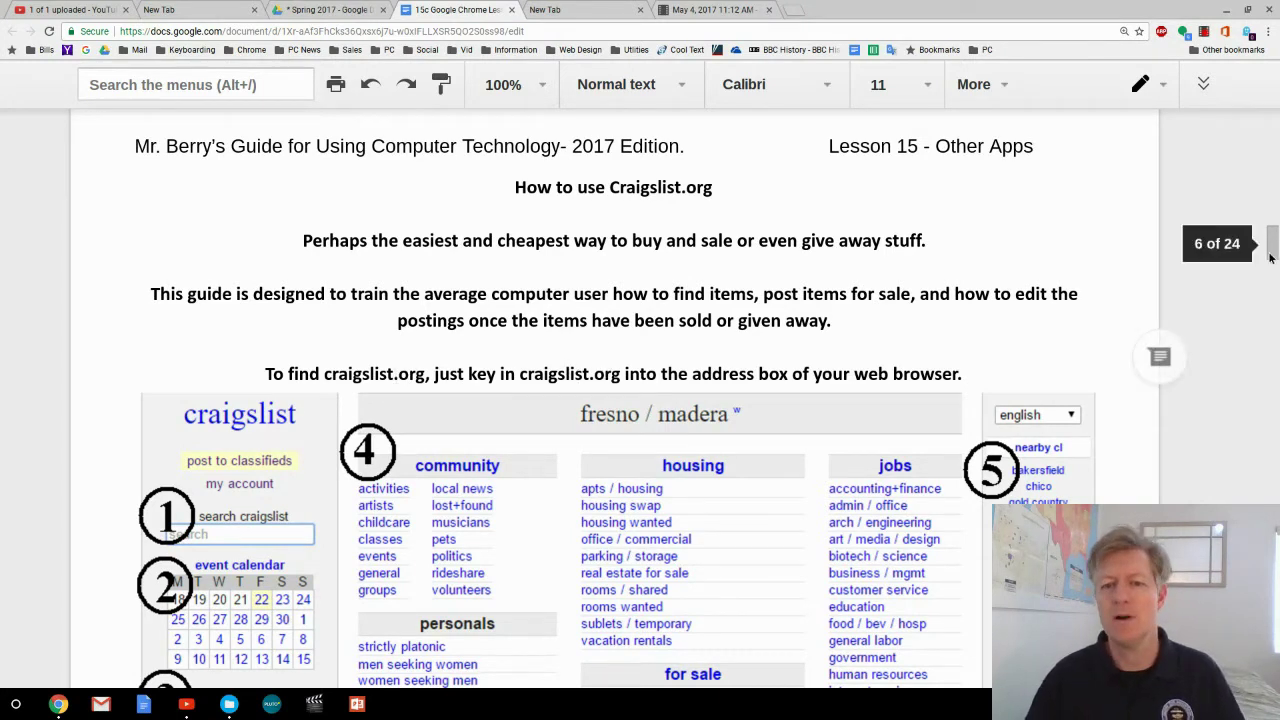
pyautogui.scroll(-3, 1274, 245)
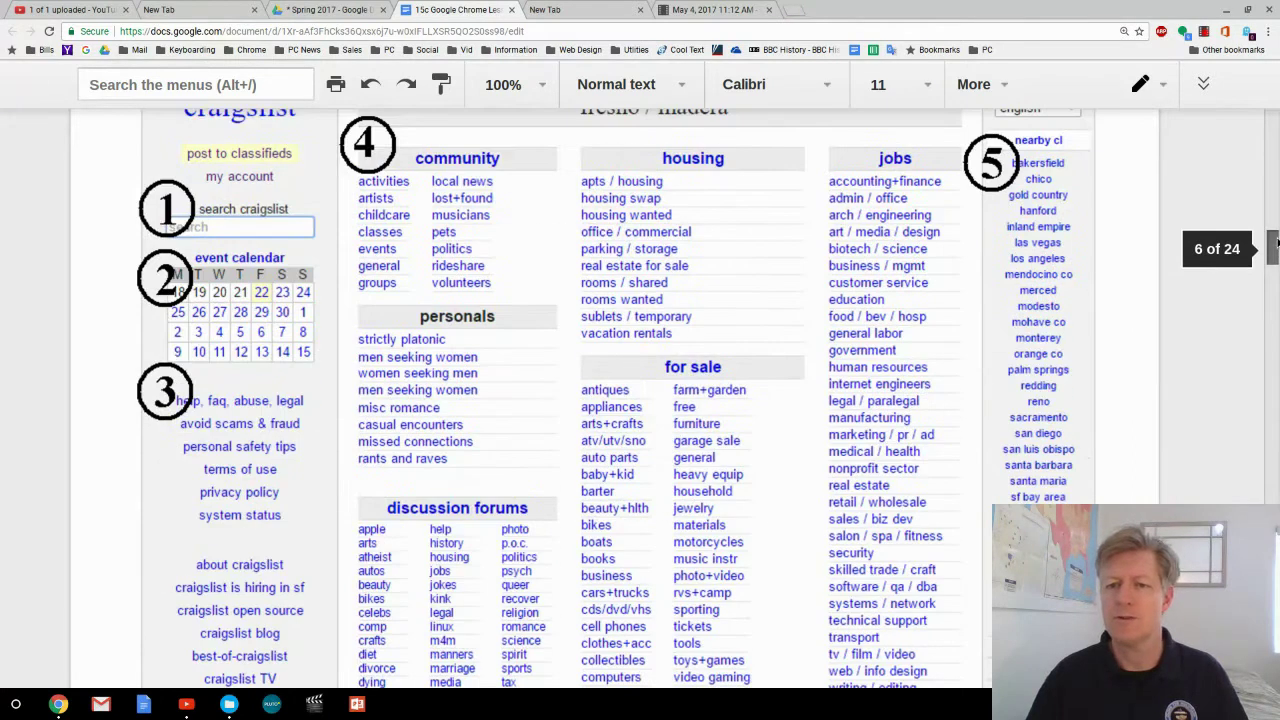
pyautogui.scroll(1, 1274, 245)
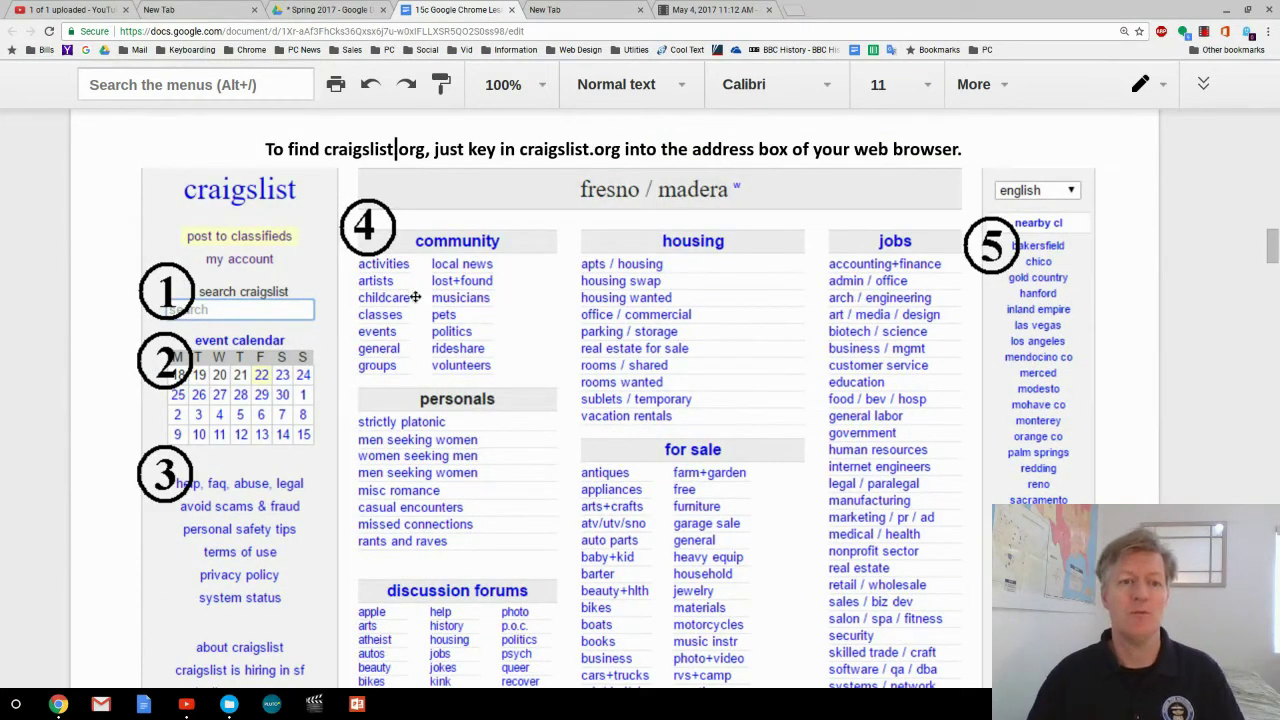